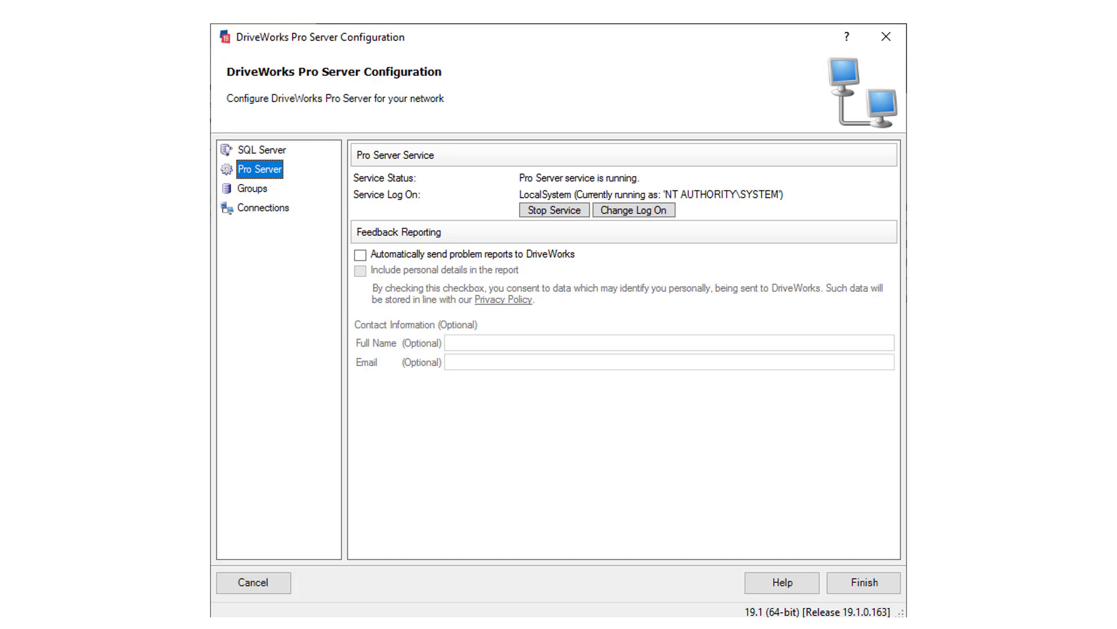
Show the list of groups hosted on the DriveWorks Pro Server.
{"action": "left_click", "coordinate": [252, 188]}
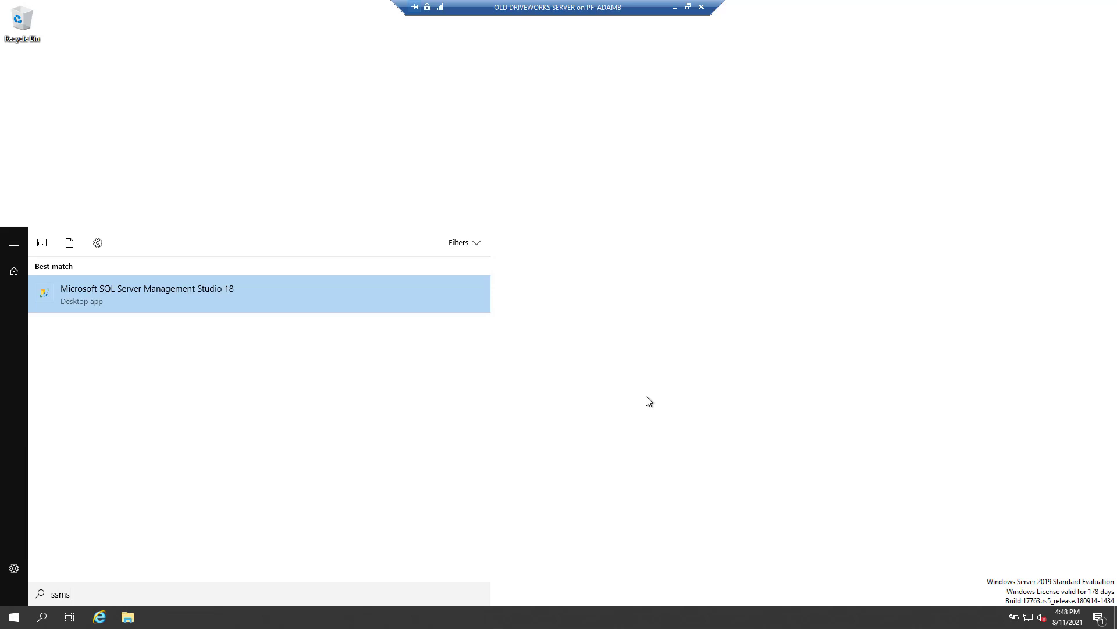
Connect to OLD-DW-SVR\DRIVEWORKS and run a full backup of the Cupboard database to Cupboard.bak.
{"action": "key", "text": "Return"}
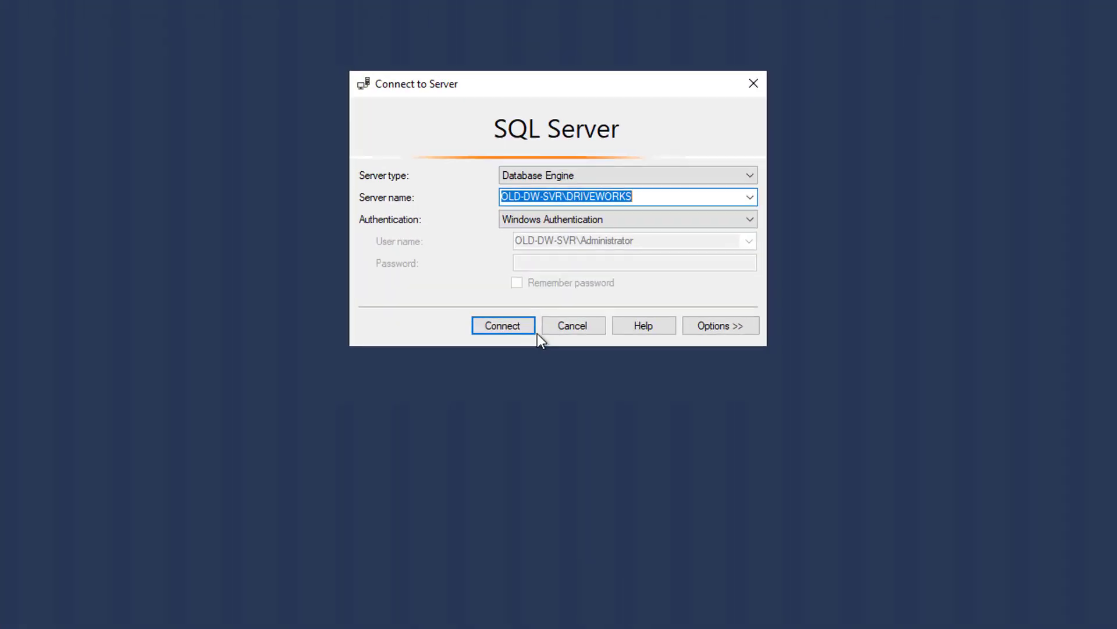
{"action": "left_click", "coordinate": [531, 322]}
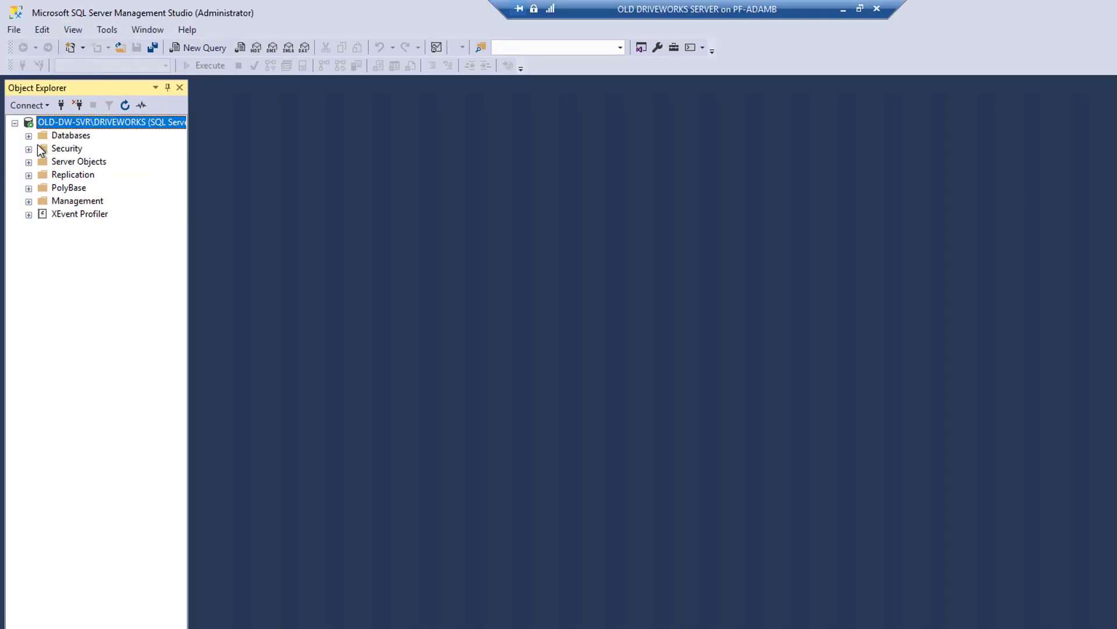
{"action": "left_click", "coordinate": [28, 136]}
{"action": "right_click", "coordinate": [82, 173]}
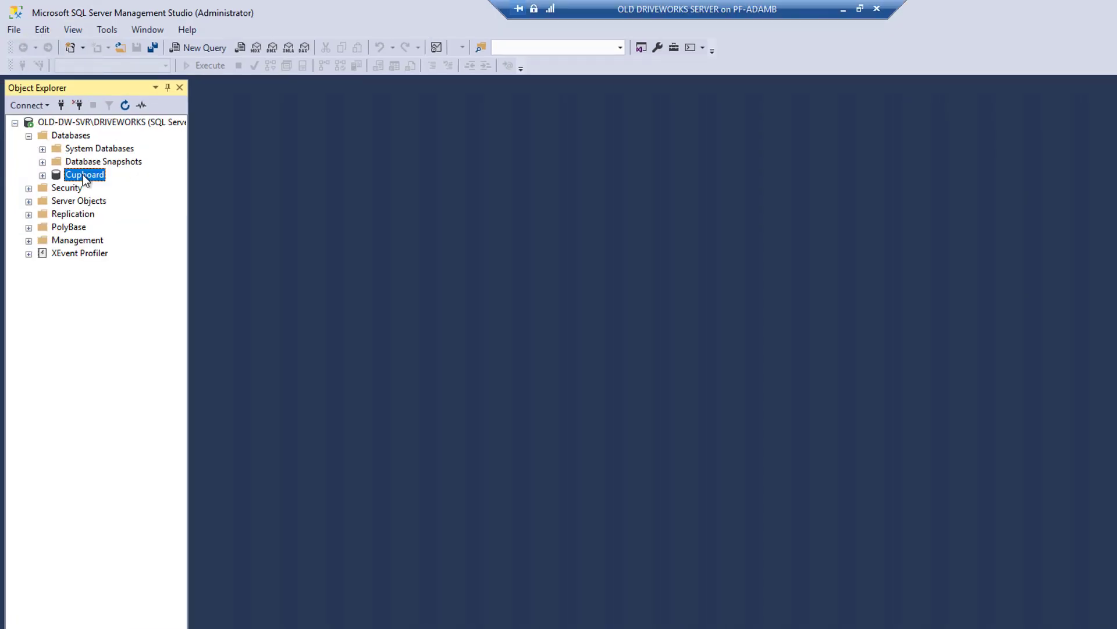
{"action": "mouse_move", "coordinate": [148, 230]}
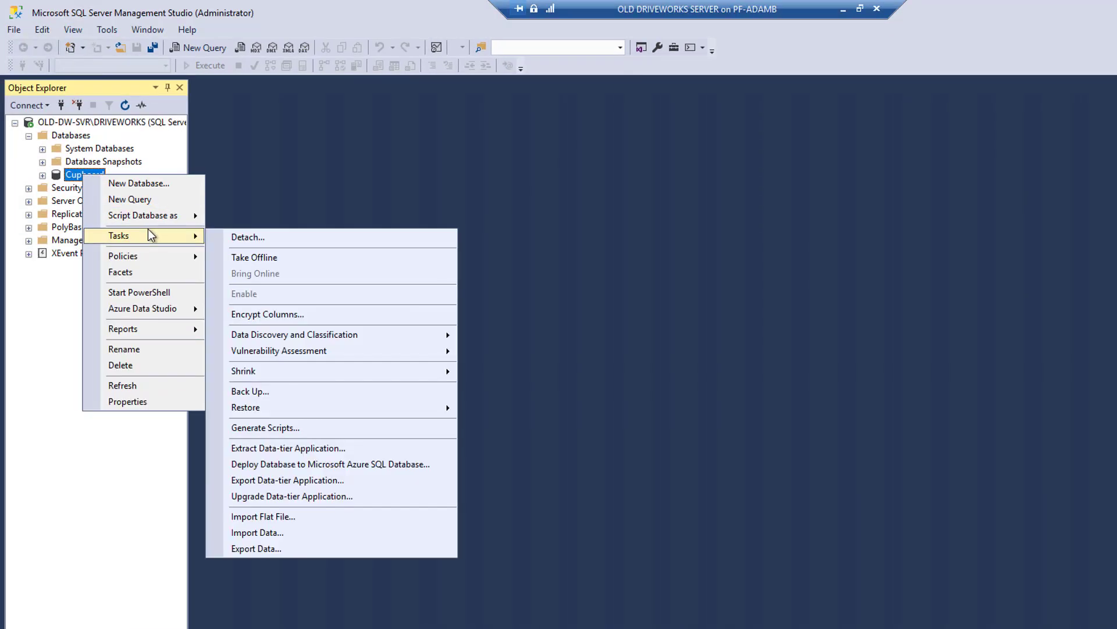
{"action": "left_click", "coordinate": [289, 390]}
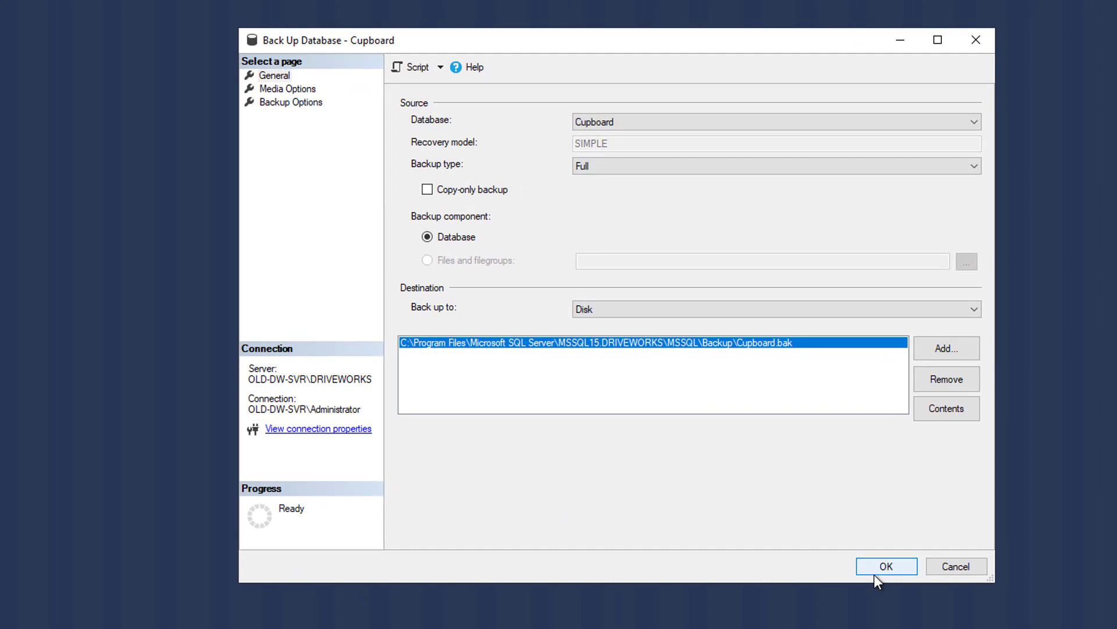
{"action": "left_click", "coordinate": [874, 573]}
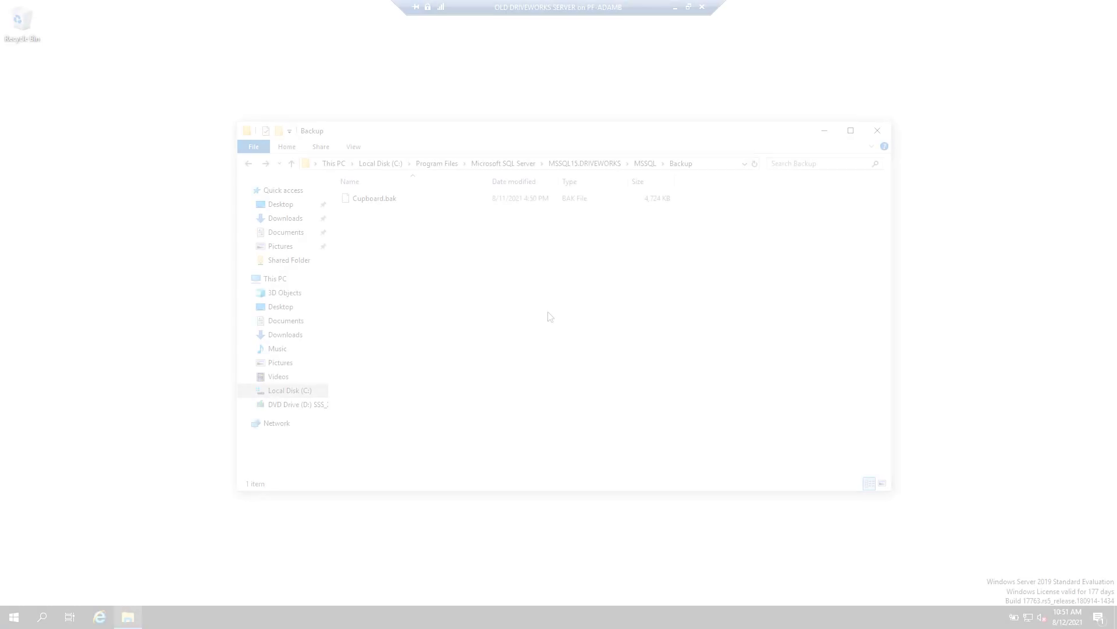
Cut Cupboard.bak from the SQL Backup folder and paste it into Shared Folder.
{"action": "left_click", "coordinate": [392, 199]}
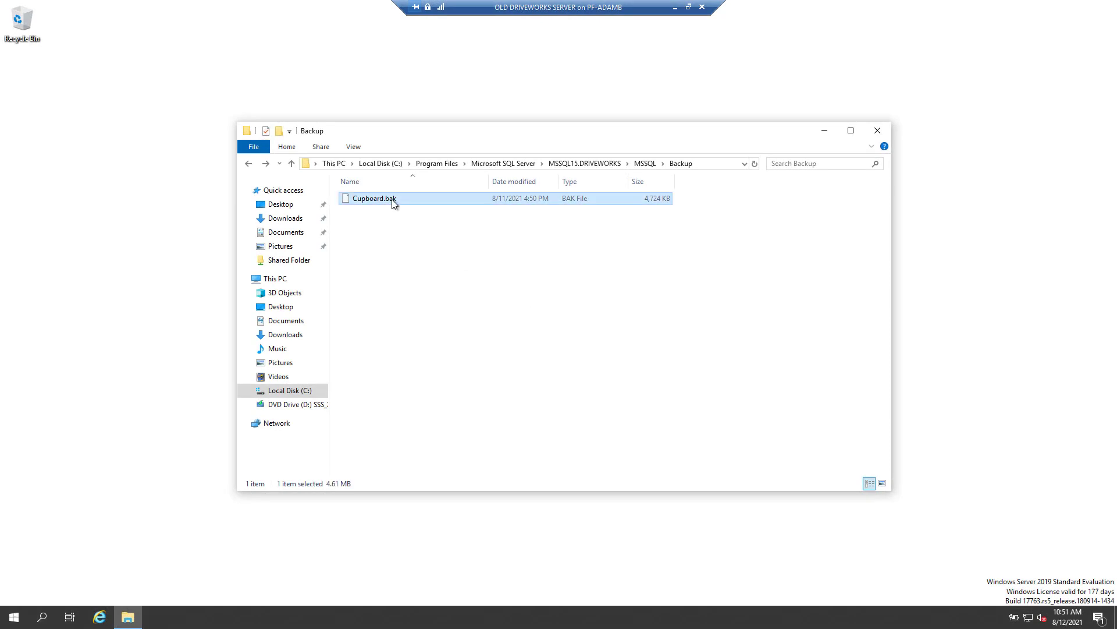
{"action": "right_click", "coordinate": [392, 199]}
{"action": "left_click", "coordinate": [439, 267]}
{"action": "left_click", "coordinate": [295, 260]}
{"action": "right_click", "coordinate": [383, 242]}
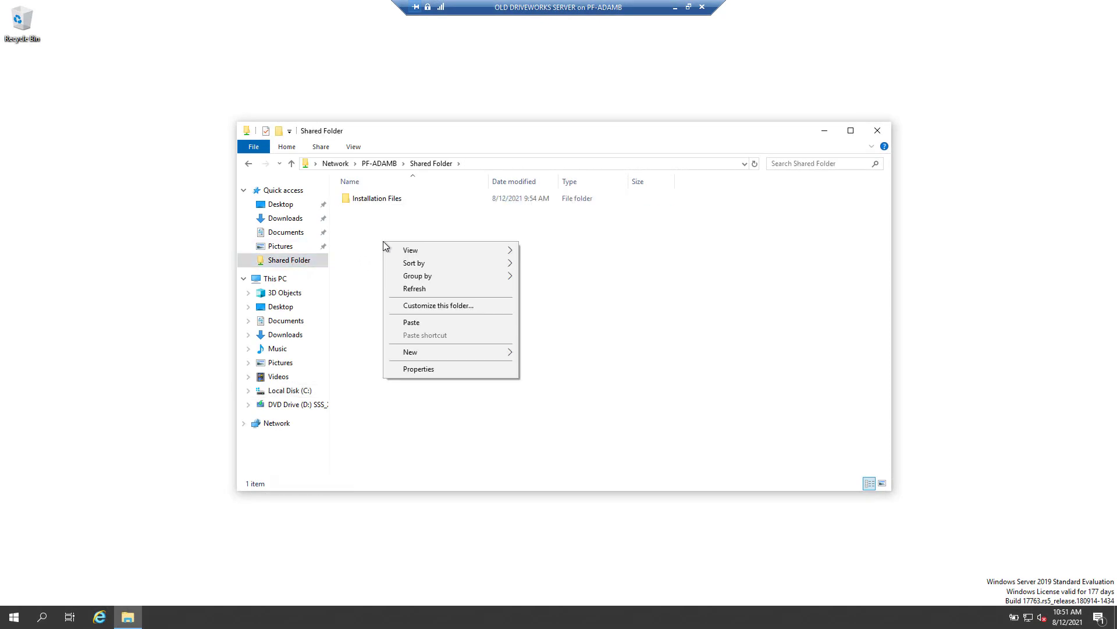
{"action": "left_click", "coordinate": [437, 321]}
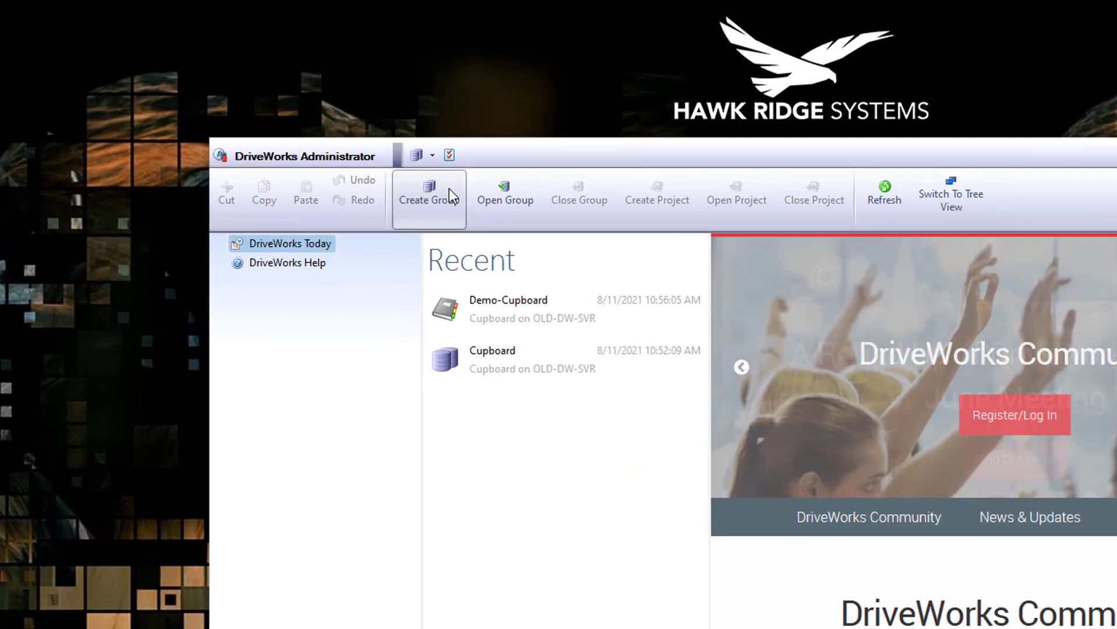
Create shared group 'Cupboard' hosted on NEW-DW-SVR and log on with the Pro Server credentials.
{"action": "left_click", "coordinate": [310, 129]}
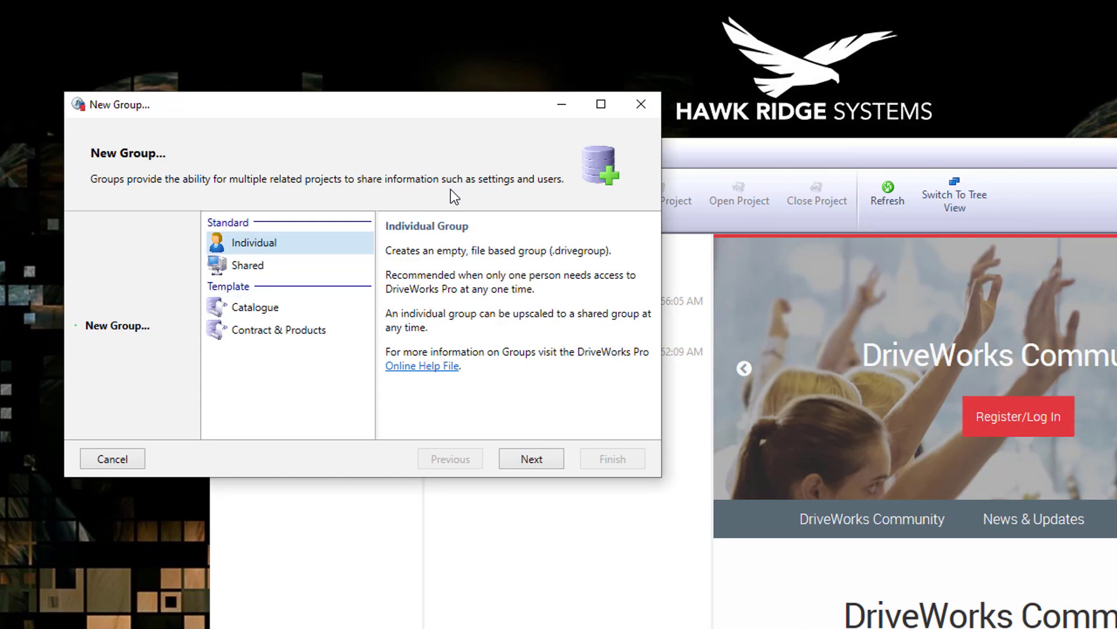
{"action": "left_click", "coordinate": [254, 264]}
{"action": "left_click", "coordinate": [531, 459]}
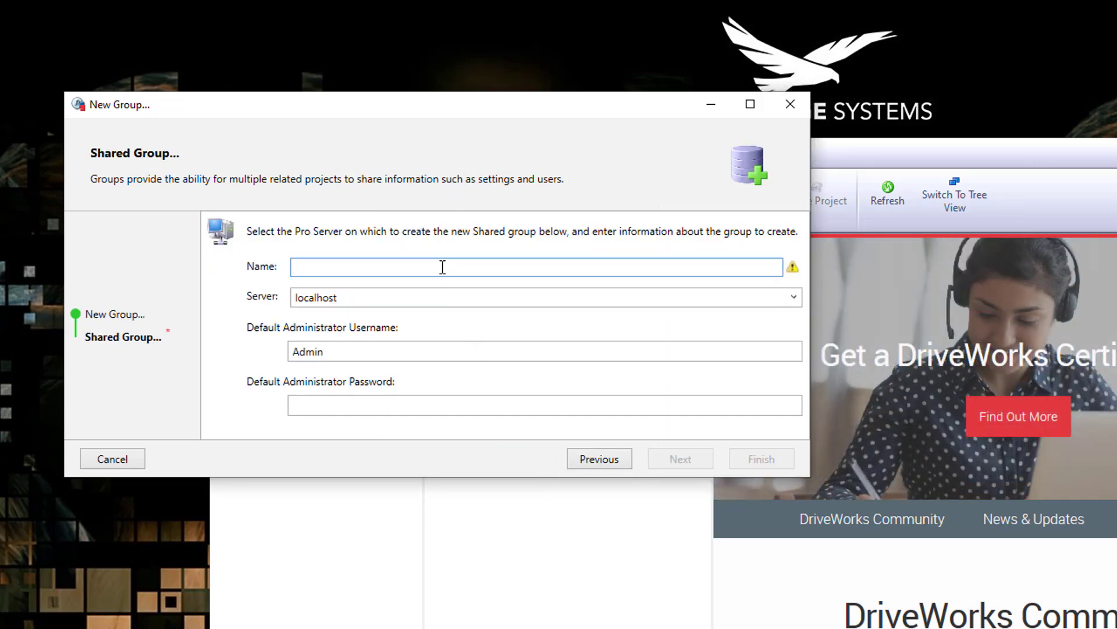
{"action": "type", "text": "Cupboard"}
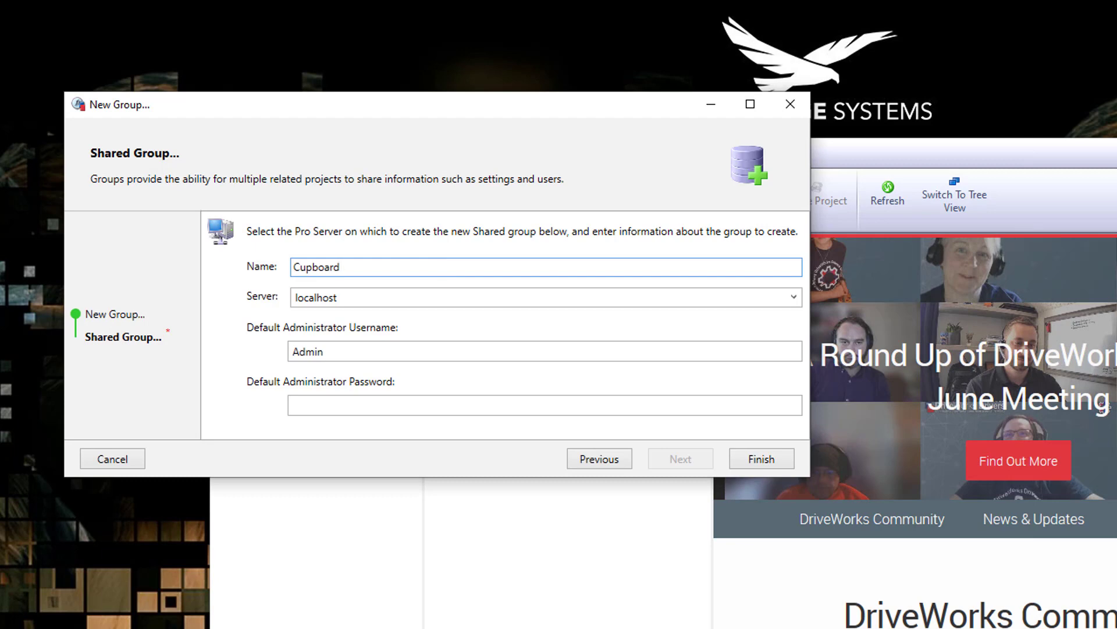
{"action": "left_click", "coordinate": [793, 297]}
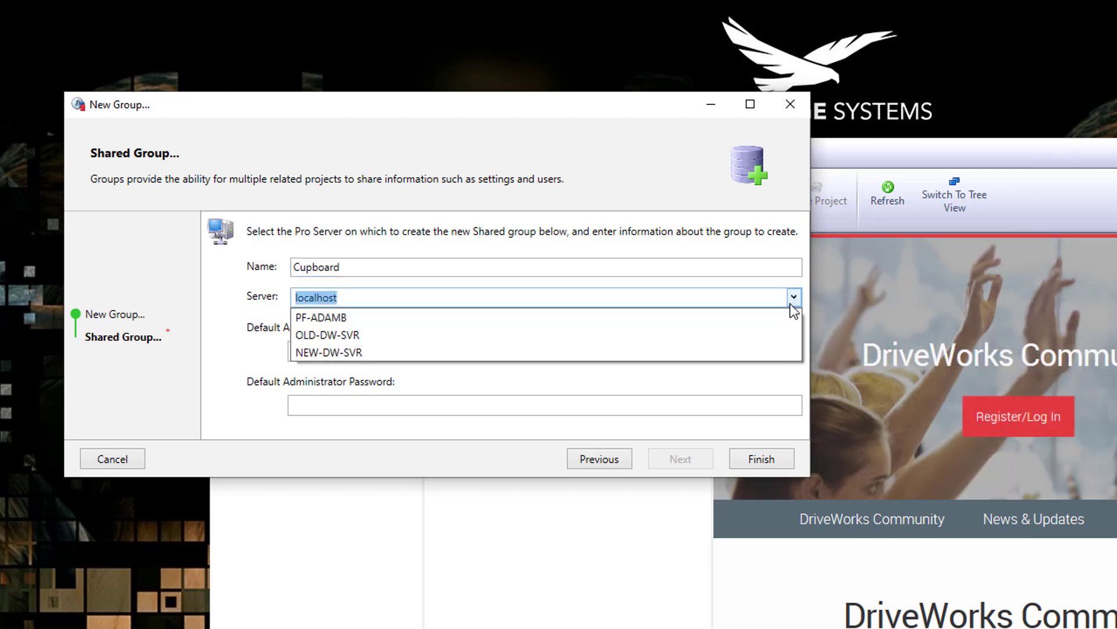
{"action": "left_click", "coordinate": [716, 348]}
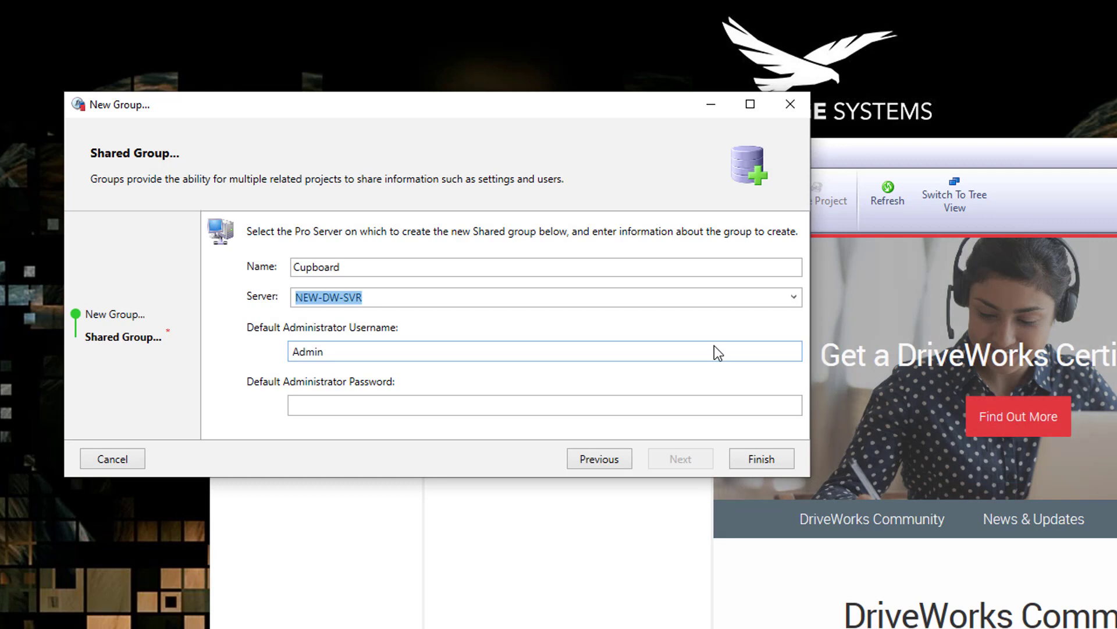
{"action": "left_click", "coordinate": [767, 457]}
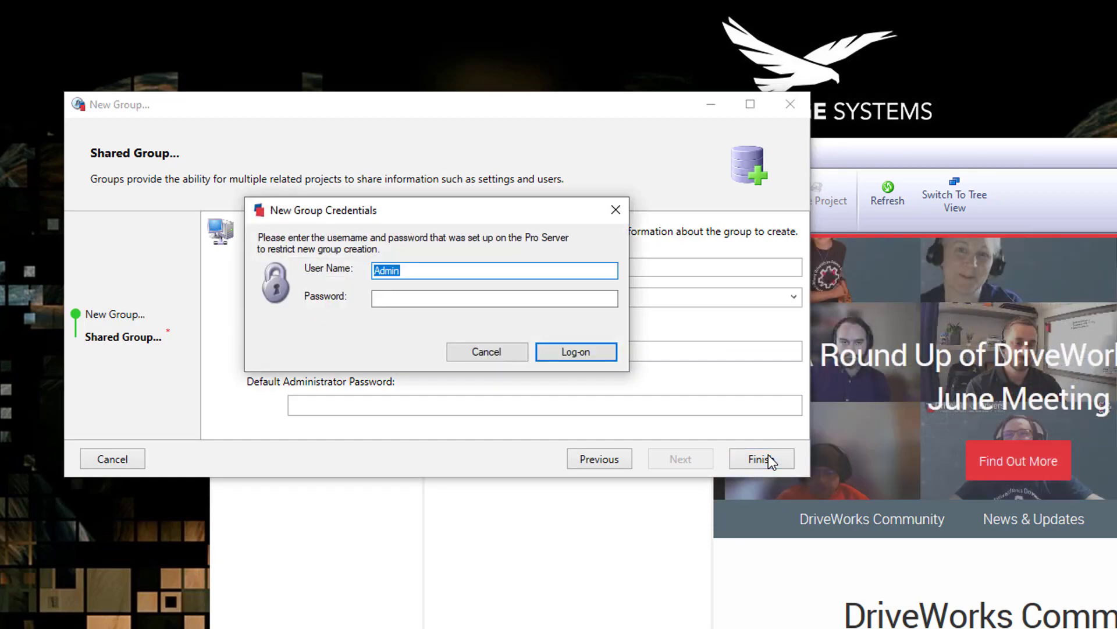
{"action": "left_click", "coordinate": [611, 353]}
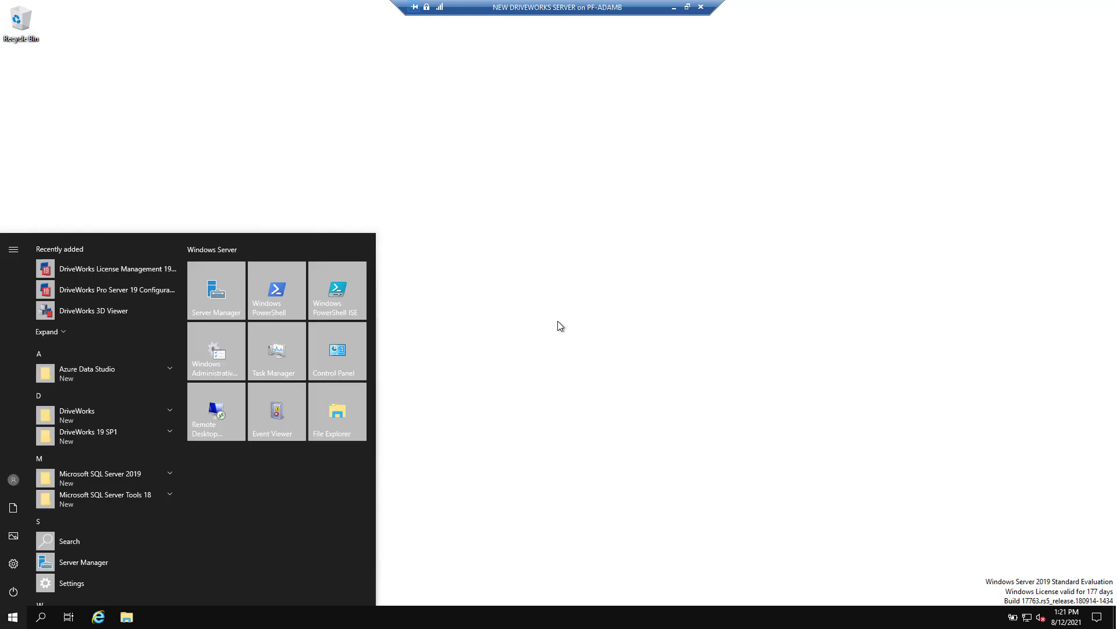
Launch SSMS, connect to NEW-DW-SVR\DRIVEWORKS, and open Restore Database for the Cupboard database.
{"action": "type", "text": "ssms"}
{"action": "key", "text": "Return"}
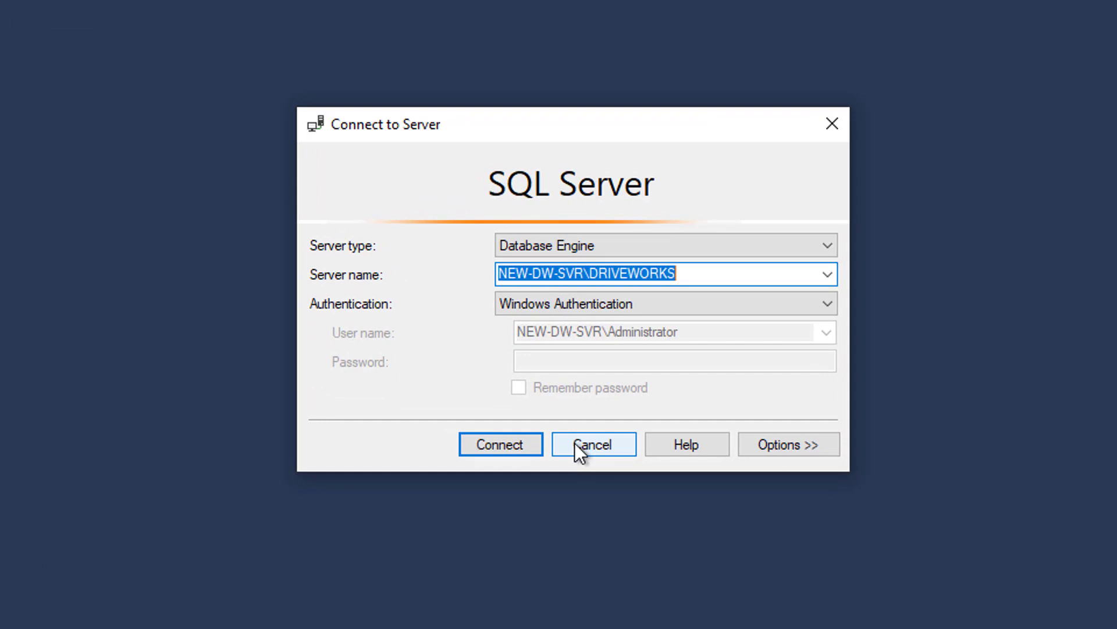
{"action": "left_click", "coordinate": [500, 444]}
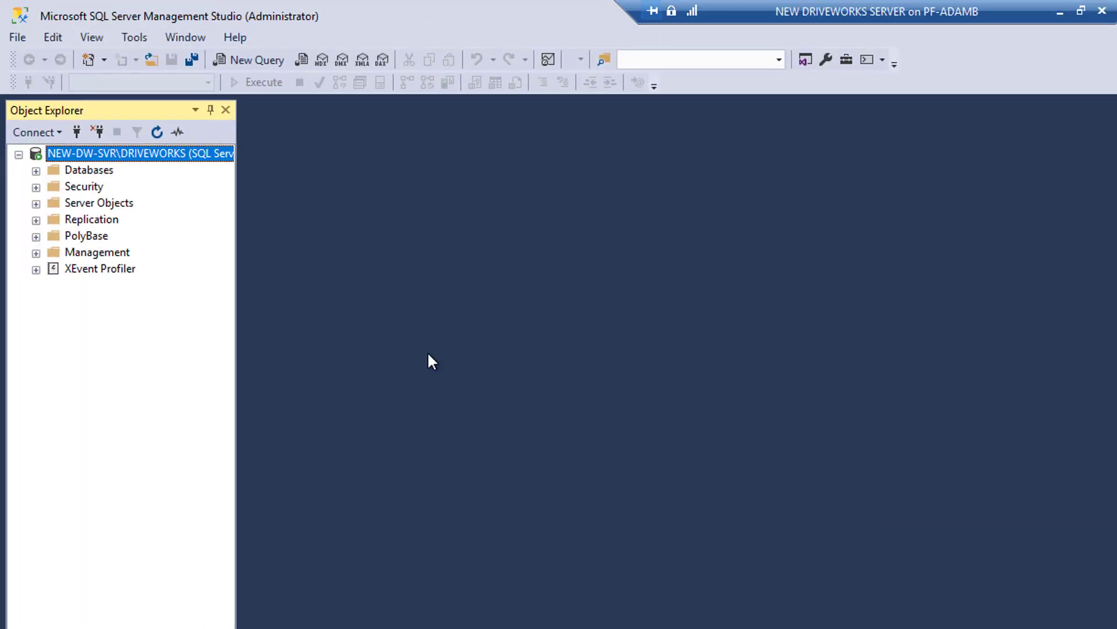
{"action": "left_click", "coordinate": [40, 172]}
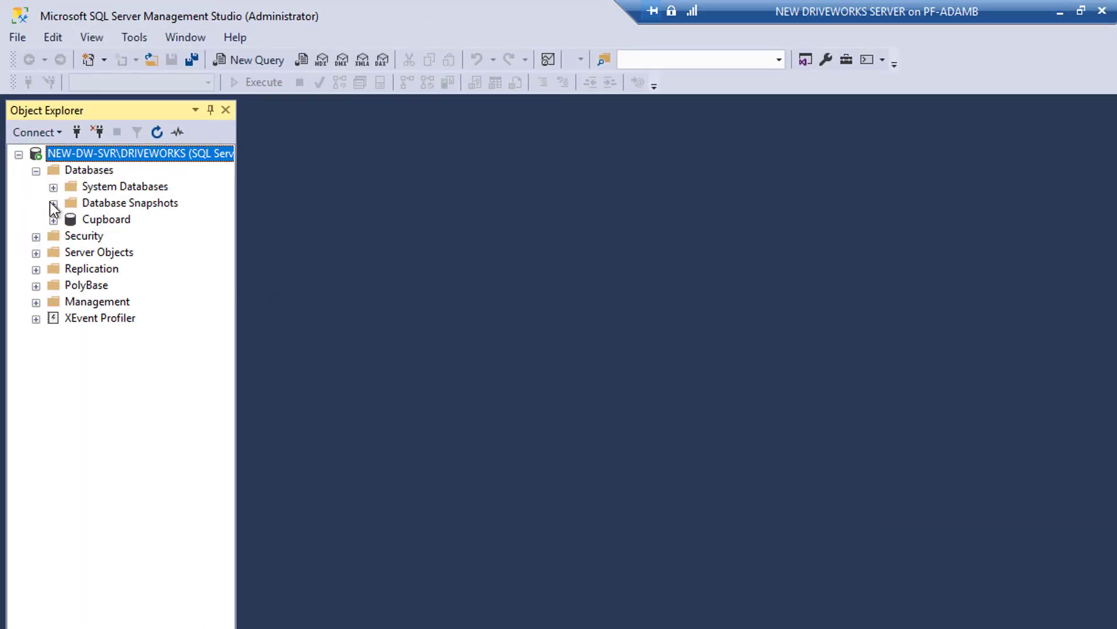
{"action": "right_click", "coordinate": [102, 223]}
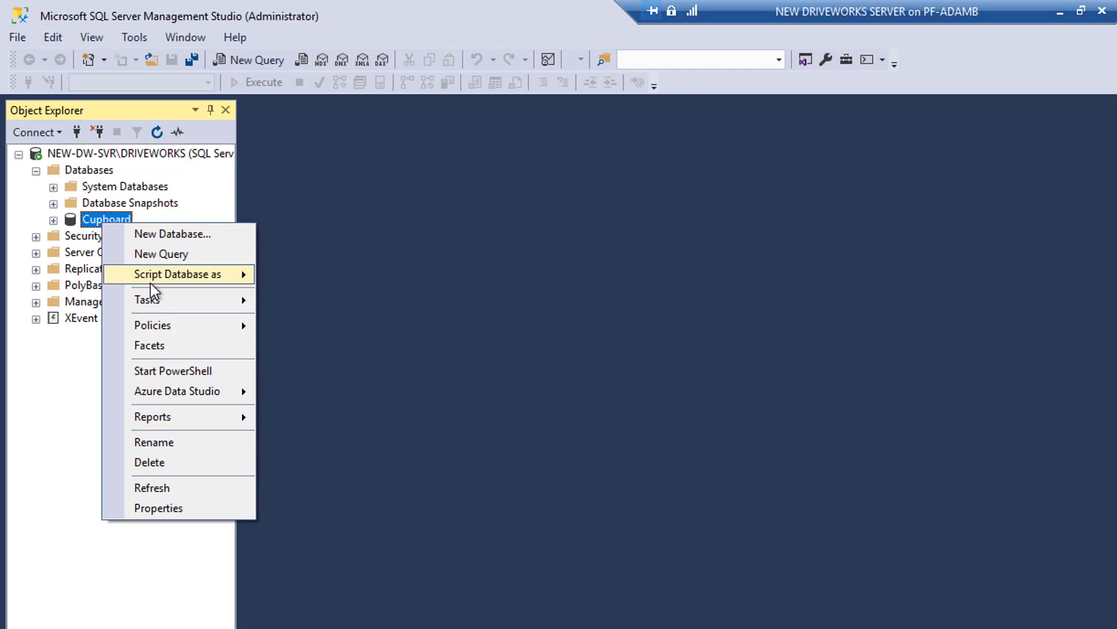
{"action": "mouse_move", "coordinate": [202, 300]}
{"action": "mouse_move", "coordinate": [423, 524]}
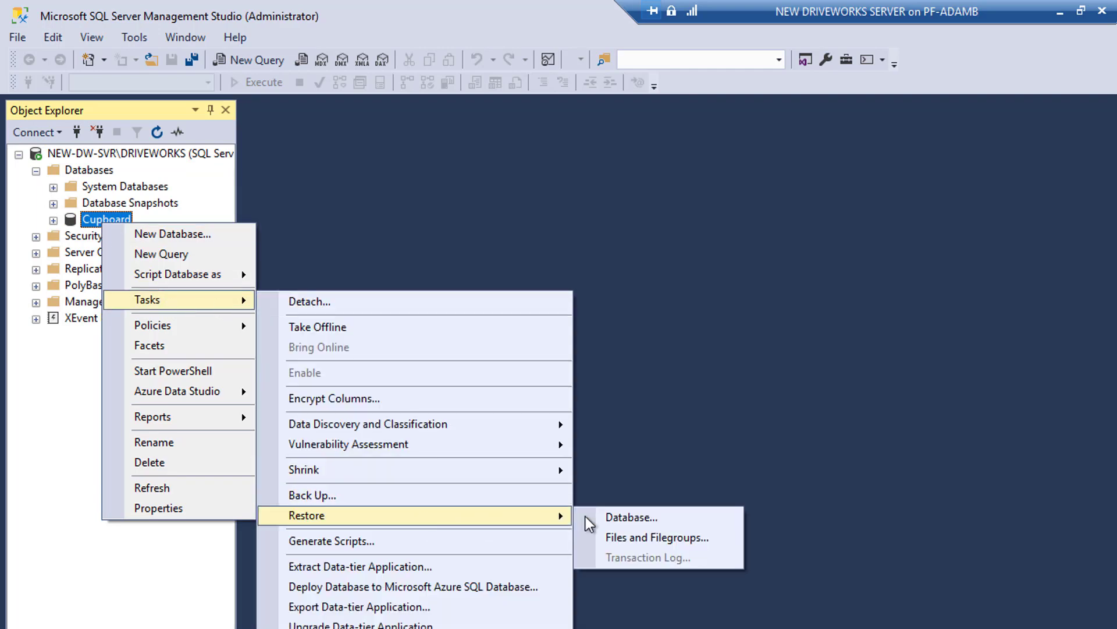
{"action": "left_click", "coordinate": [688, 519]}
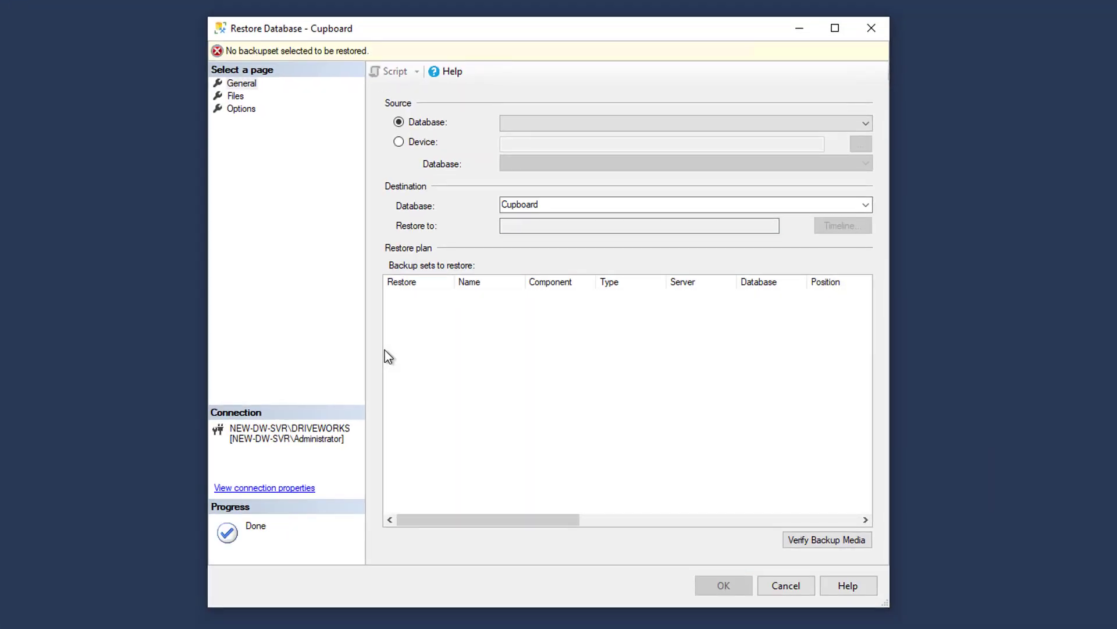
Move Cupboard.bak from the shared network folder to the root of the C: drive.
{"action": "key", "text": "super+e"}
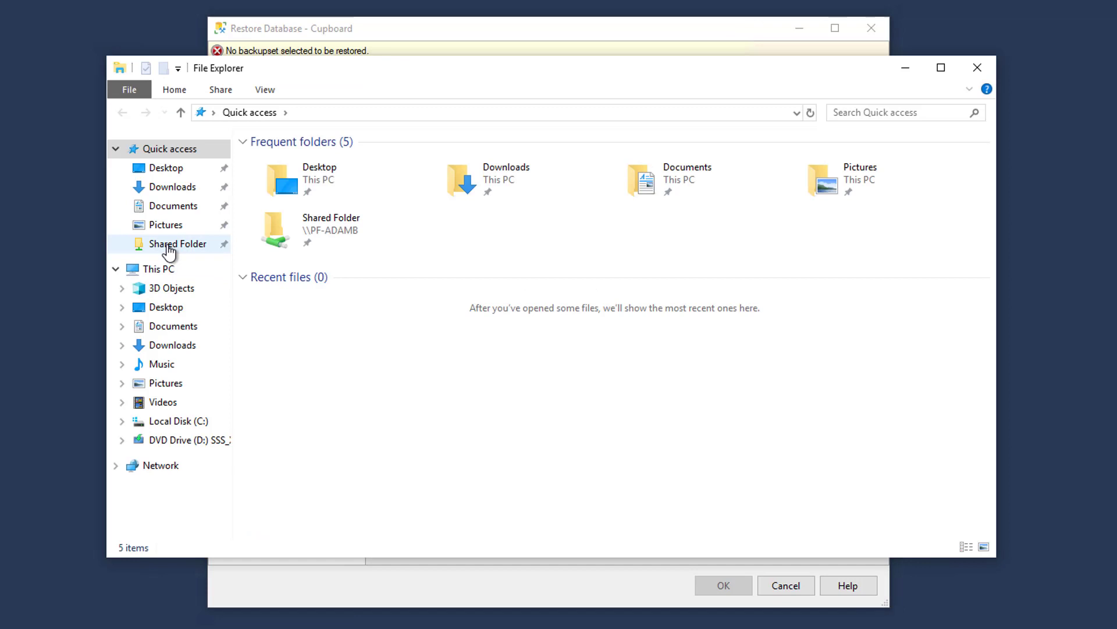
{"action": "left_click", "coordinate": [169, 245]}
{"action": "left_click", "coordinate": [300, 181]}
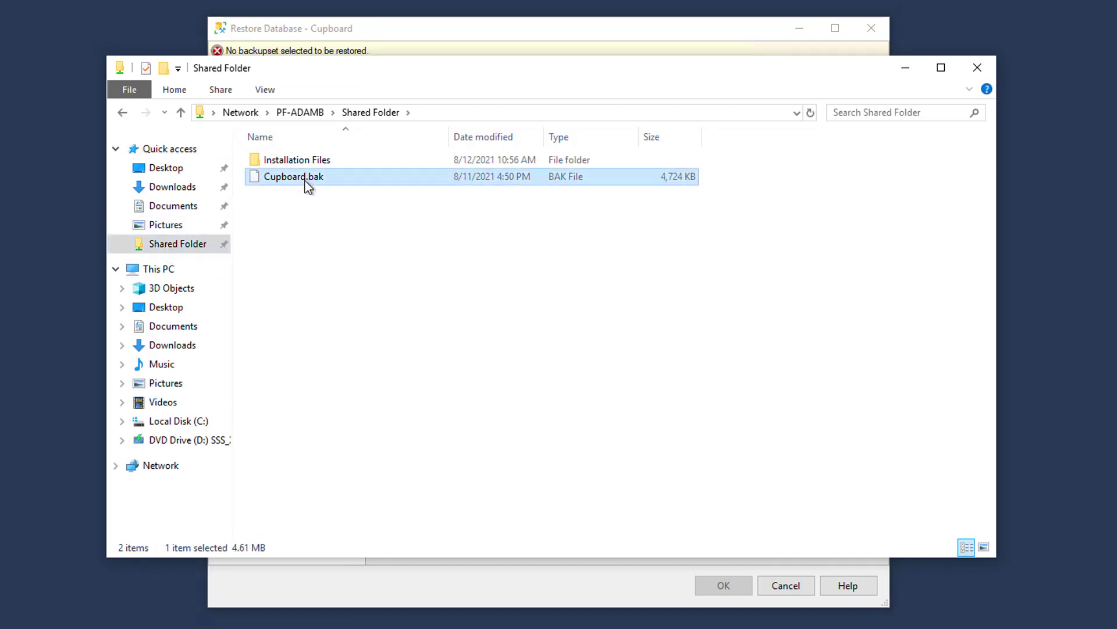
{"action": "right_click", "coordinate": [309, 182]}
{"action": "left_click", "coordinate": [350, 272]}
{"action": "left_click", "coordinate": [182, 422]}
{"action": "right_click", "coordinate": [291, 310]}
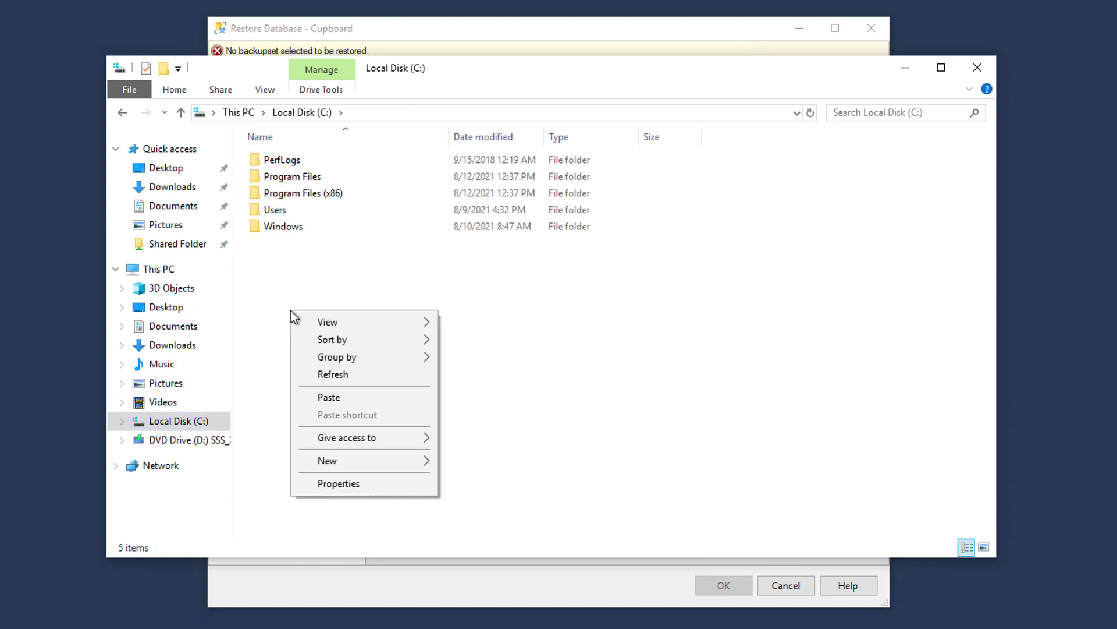
{"action": "left_click", "coordinate": [339, 396]}
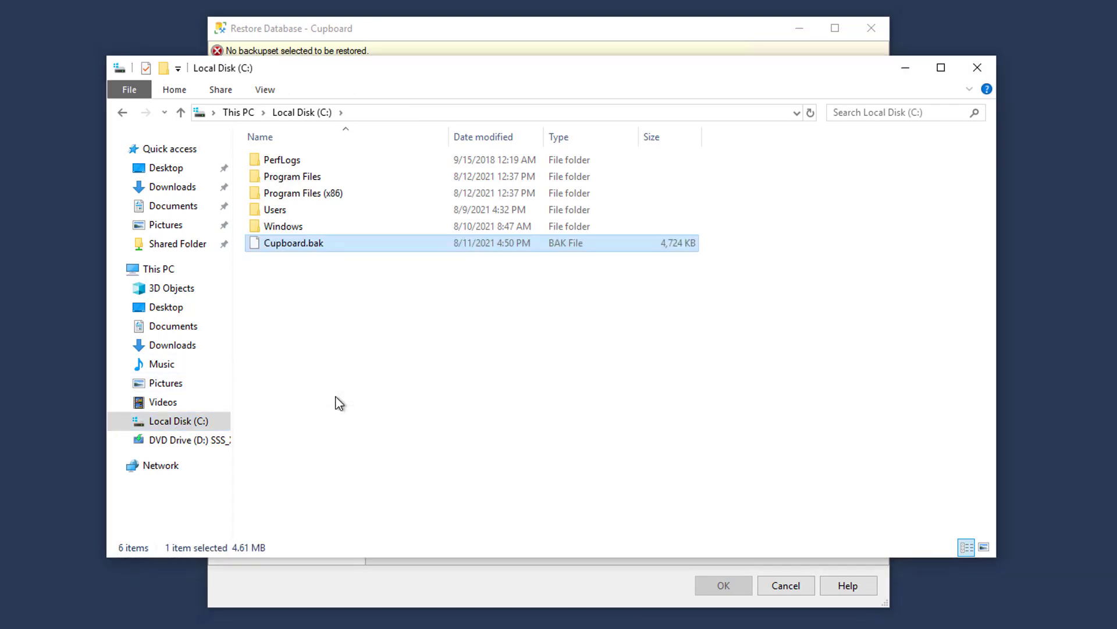
{"action": "left_click", "coordinate": [904, 68]}
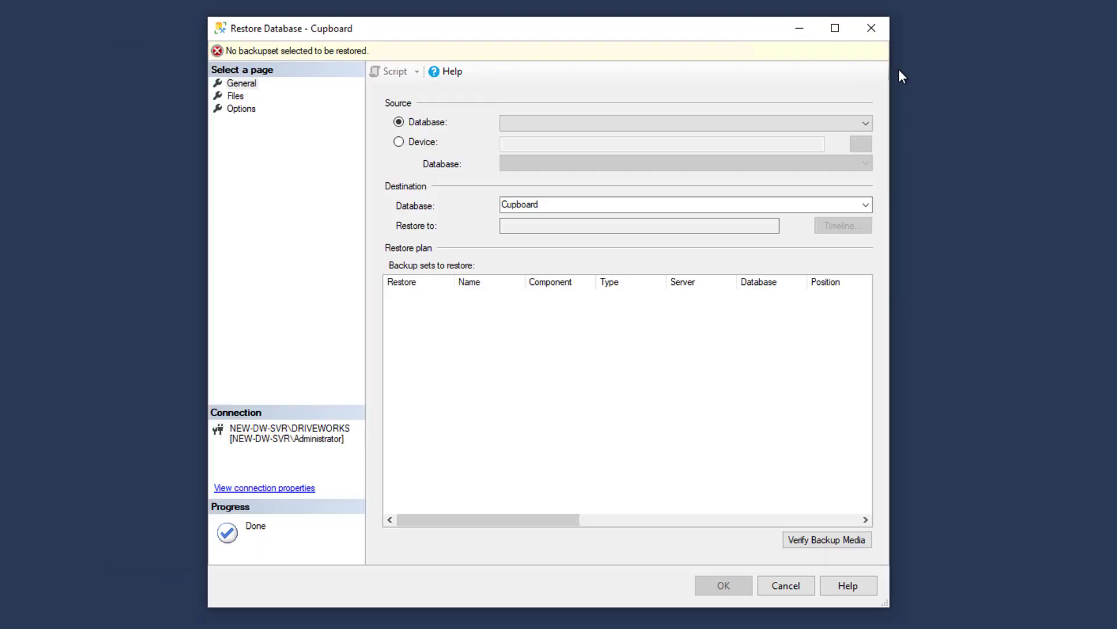
Set the restore source to Device, adding the backup file C:\Cupboard.bak.
{"action": "left_click", "coordinate": [405, 143]}
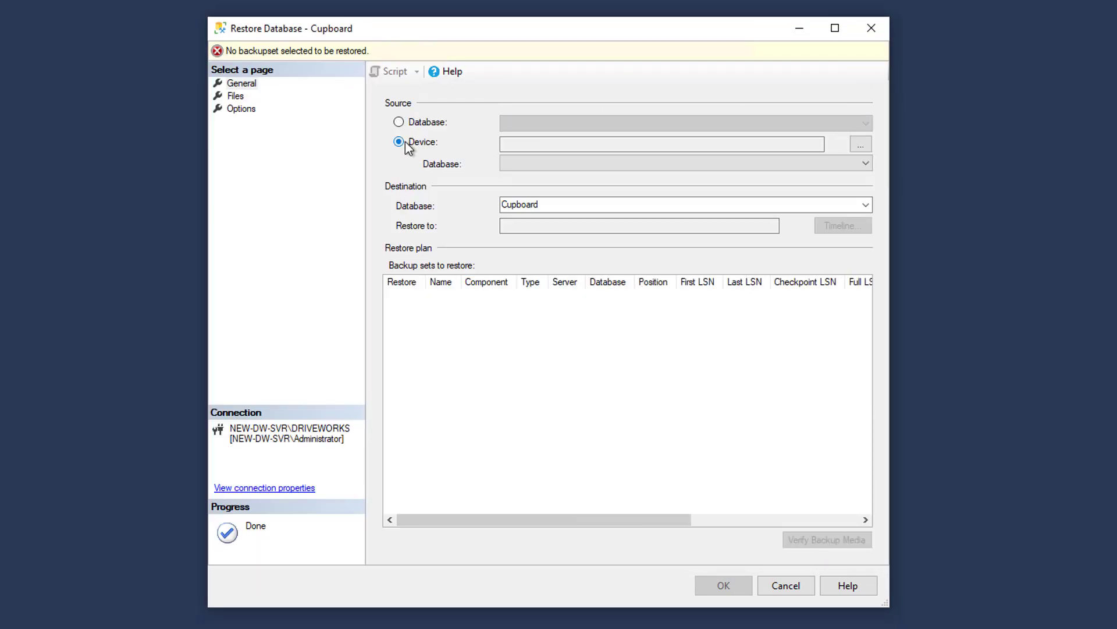
{"action": "left_click", "coordinate": [853, 145]}
{"action": "left_click", "coordinate": [656, 273]}
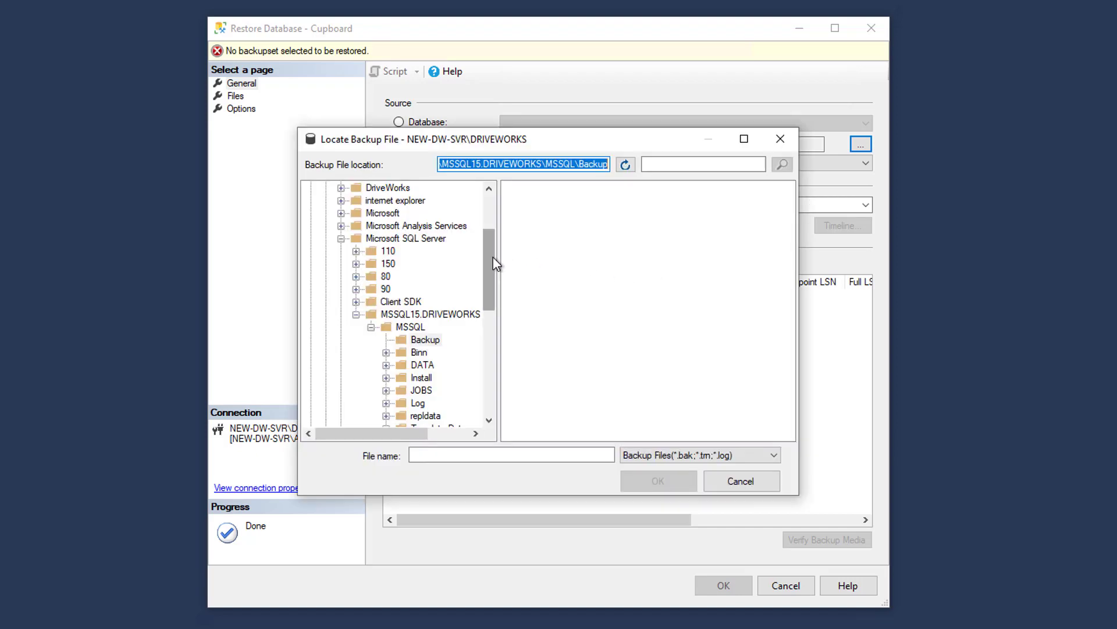
{"action": "left_click_drag", "start_coordinate": [490, 260], "coordinate": [489, 213]}
{"action": "left_click", "coordinate": [339, 187]}
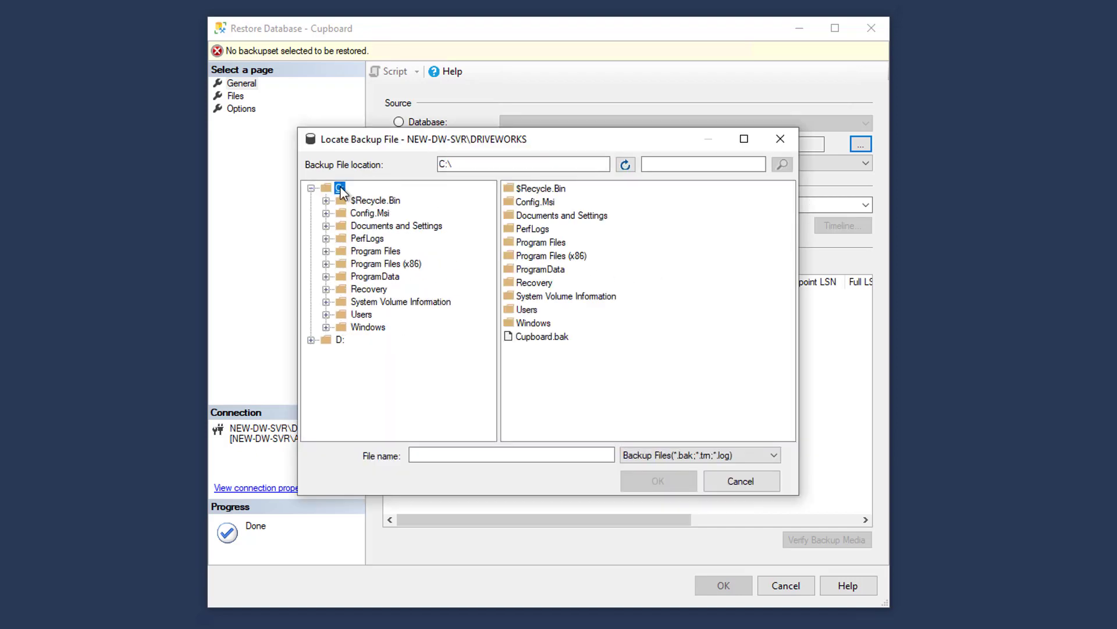
{"action": "left_click", "coordinate": [544, 338]}
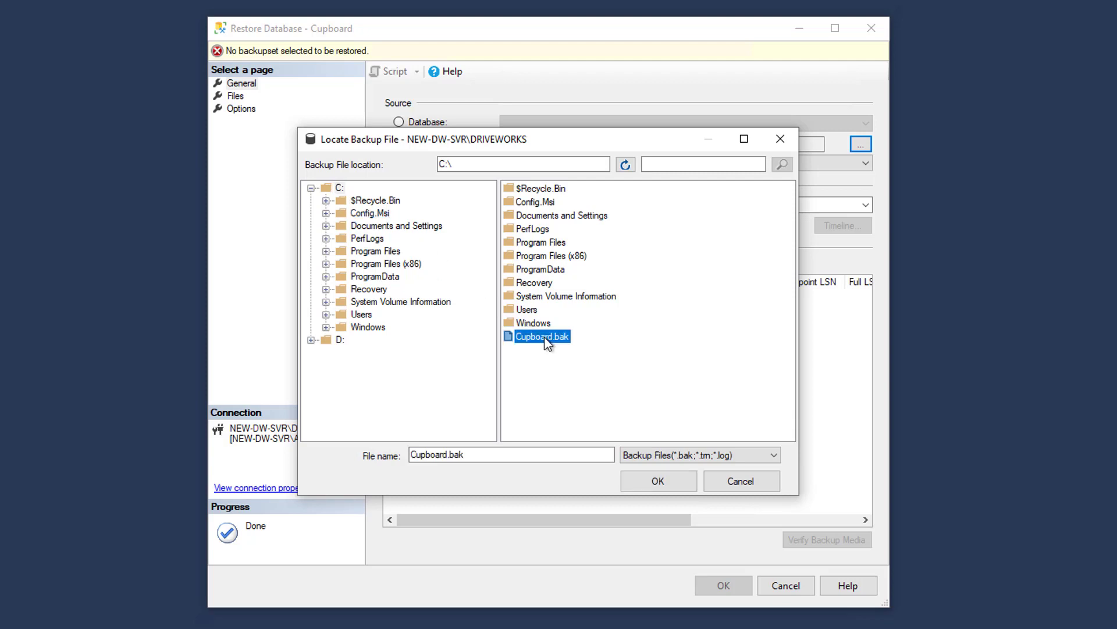
{"action": "left_click", "coordinate": [629, 480]}
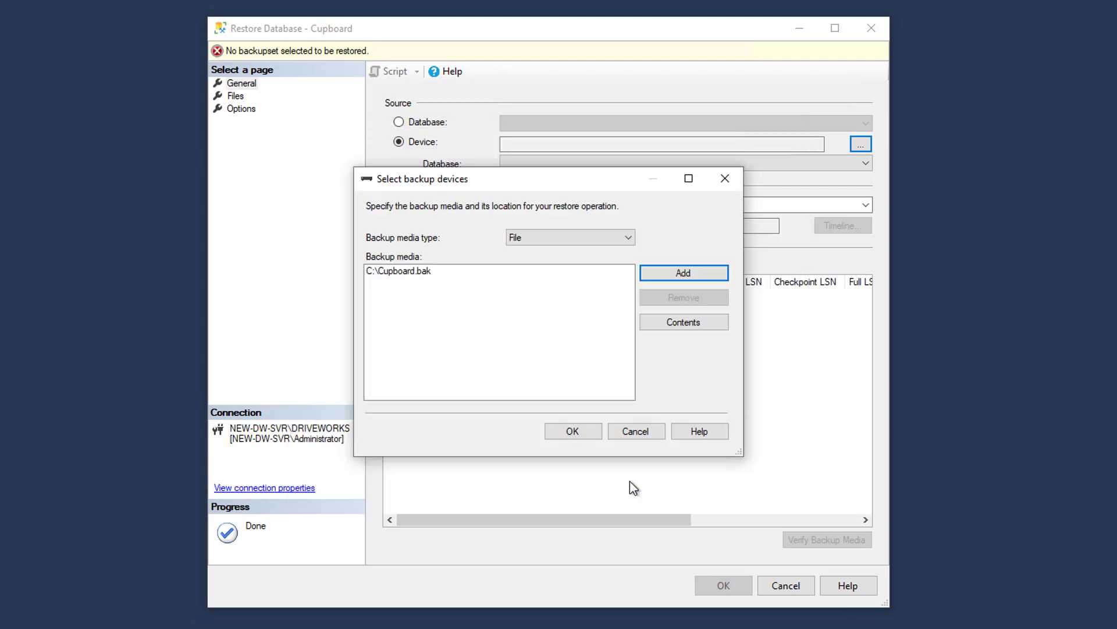
{"action": "left_click", "coordinate": [573, 431]}
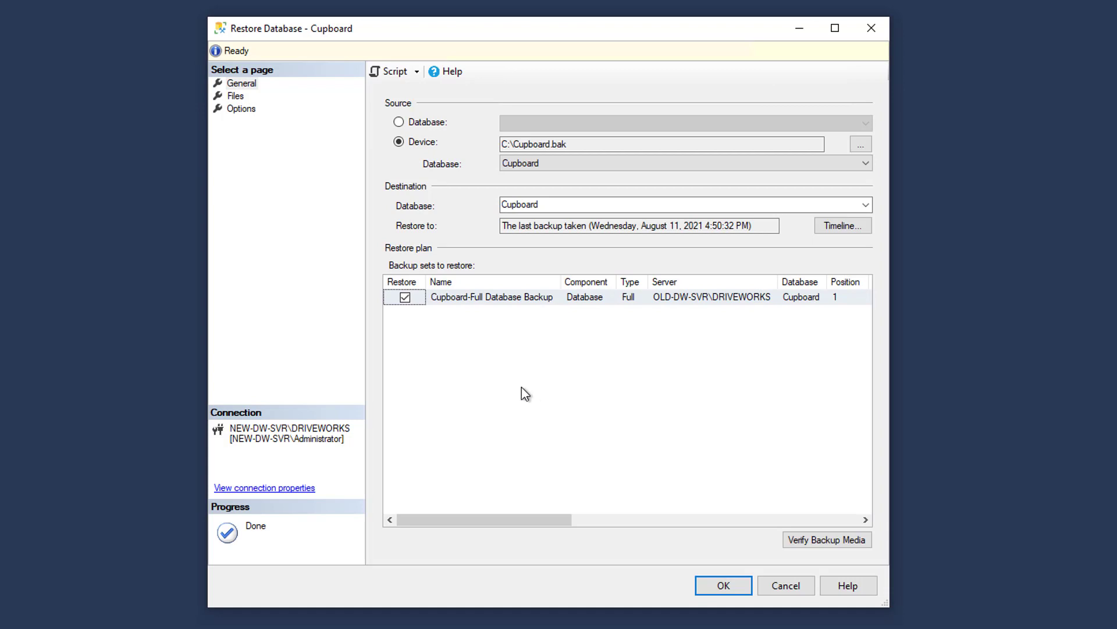
Restore Cupboard with WITH REPLACE and Close existing connections ticked on the Options page.
{"action": "left_click", "coordinate": [241, 108]}
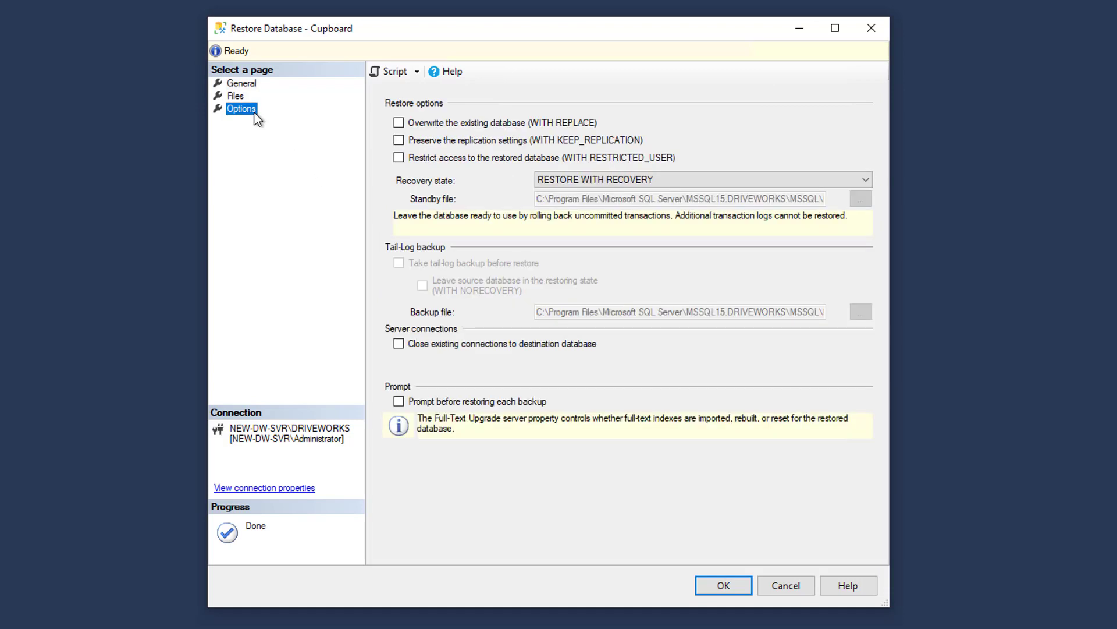
{"action": "left_click", "coordinate": [399, 123]}
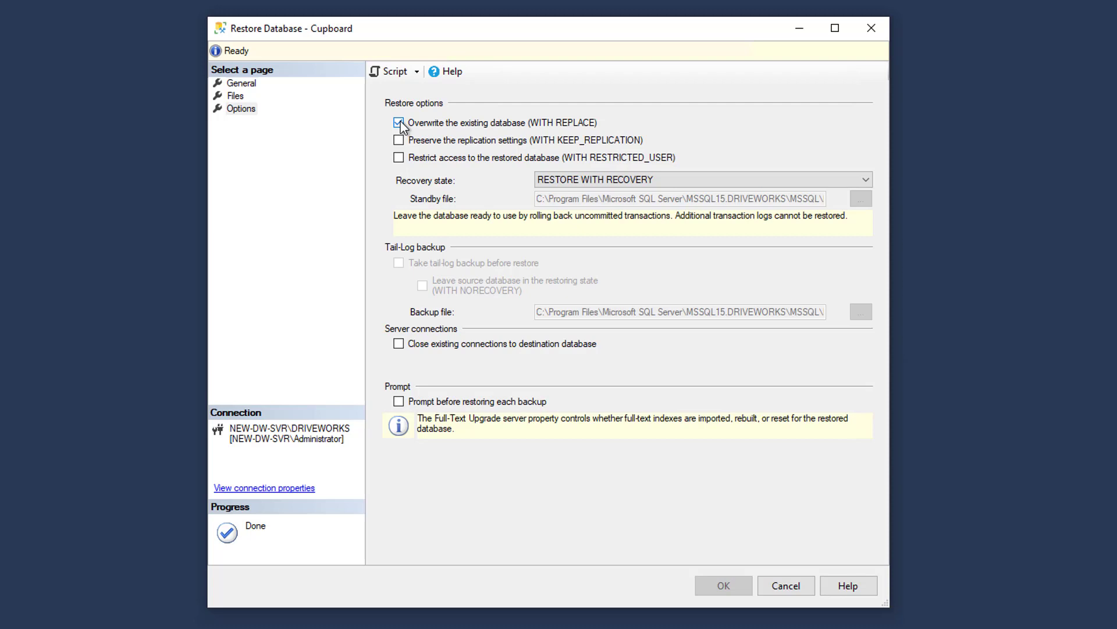
{"action": "left_click", "coordinate": [399, 344]}
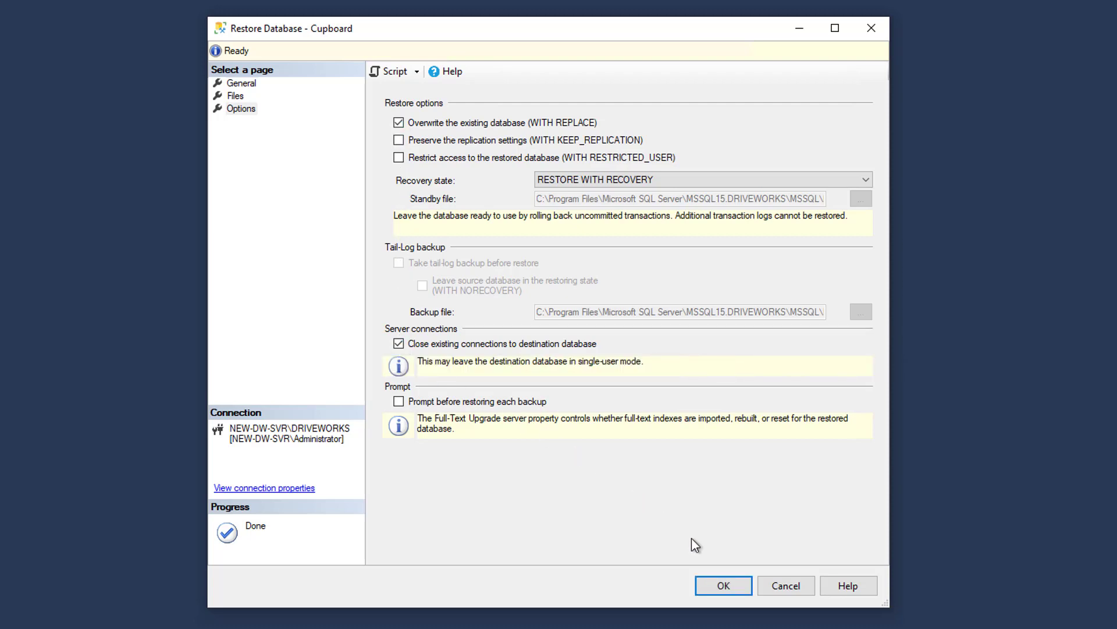
{"action": "left_click", "coordinate": [732, 585]}
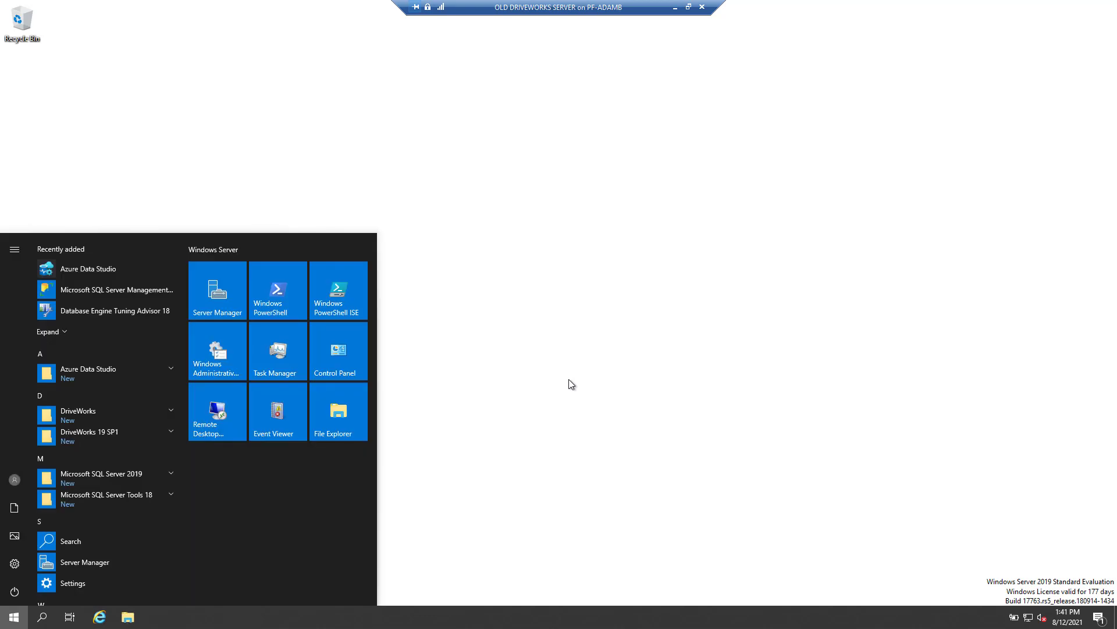
In Services, stop DriveWorks Pro Server 19 and set its startup type to Disabled.
{"action": "type", "text": "services"}
{"action": "key", "text": "Return"}
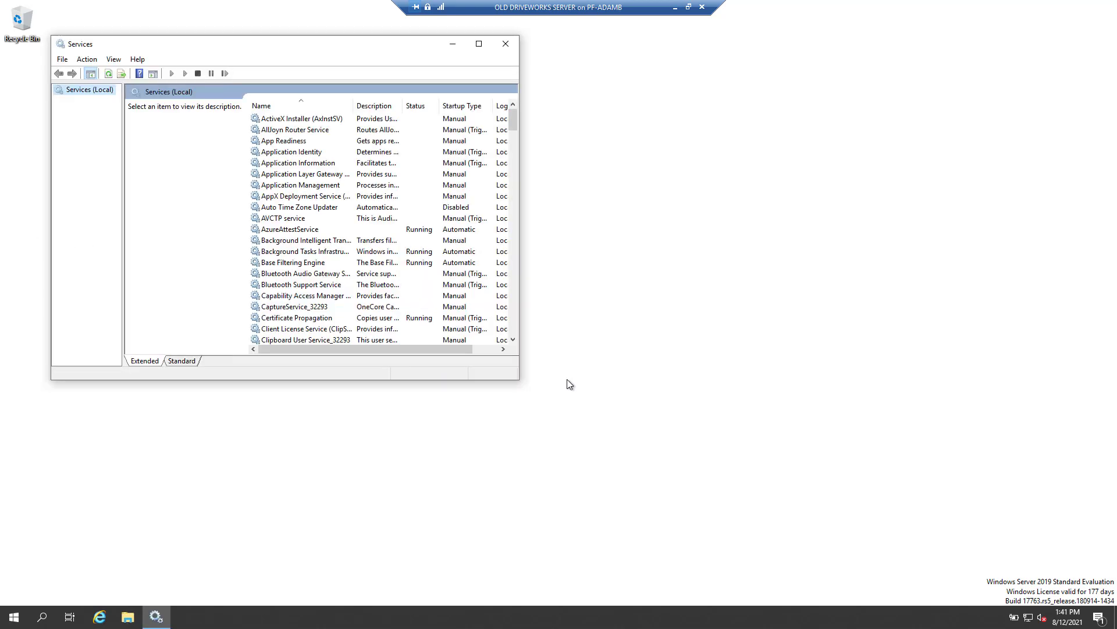
{"action": "scroll", "coordinate": [514, 203], "scroll_direction": "down", "scroll_amount": 13}
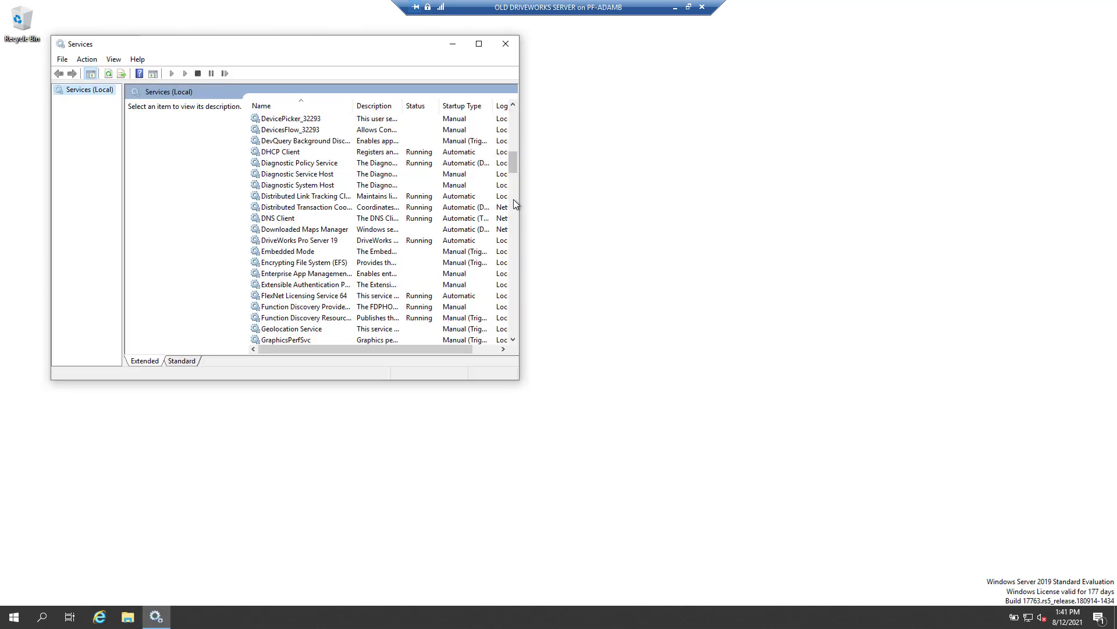
{"action": "left_click", "coordinate": [339, 240]}
{"action": "right_click", "coordinate": [339, 241]}
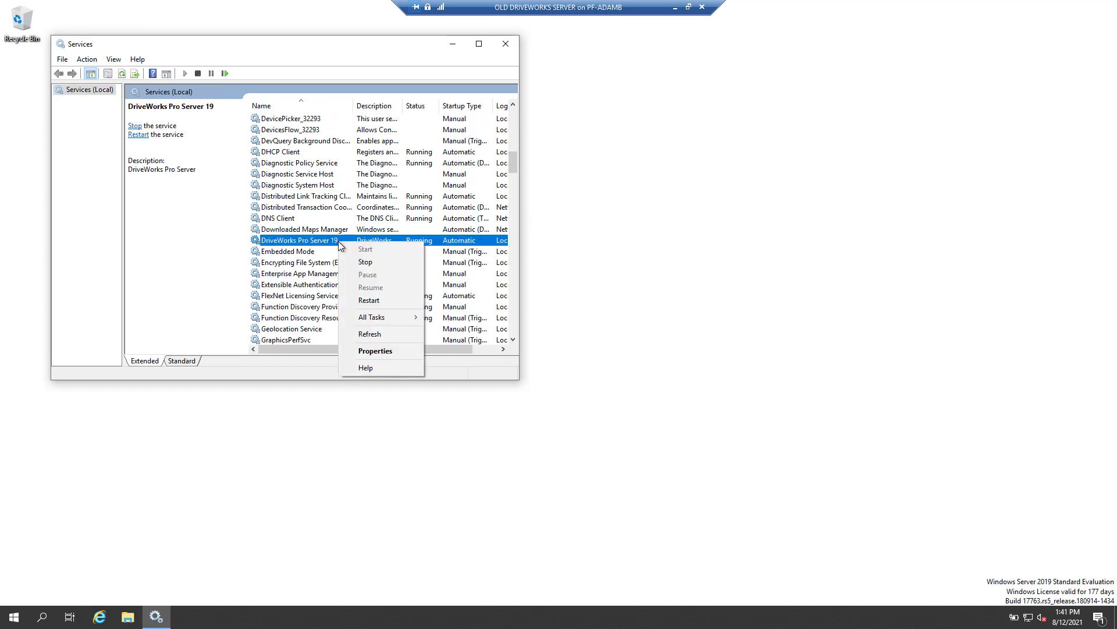
{"action": "left_click", "coordinate": [402, 349]}
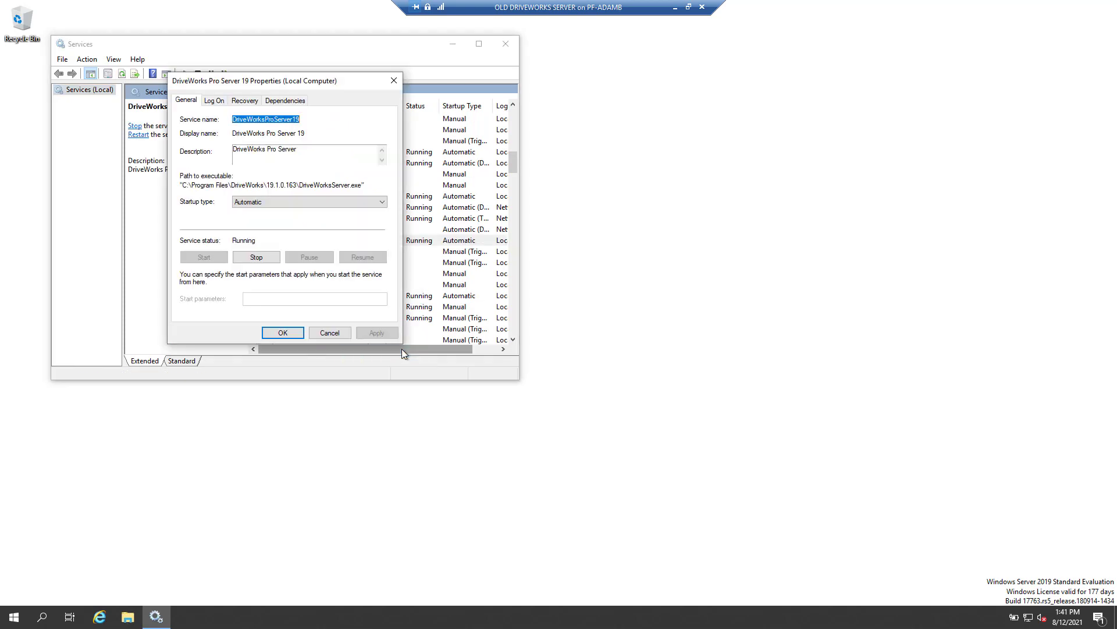
{"action": "left_click", "coordinate": [278, 256]}
{"action": "left_click", "coordinate": [277, 201]}
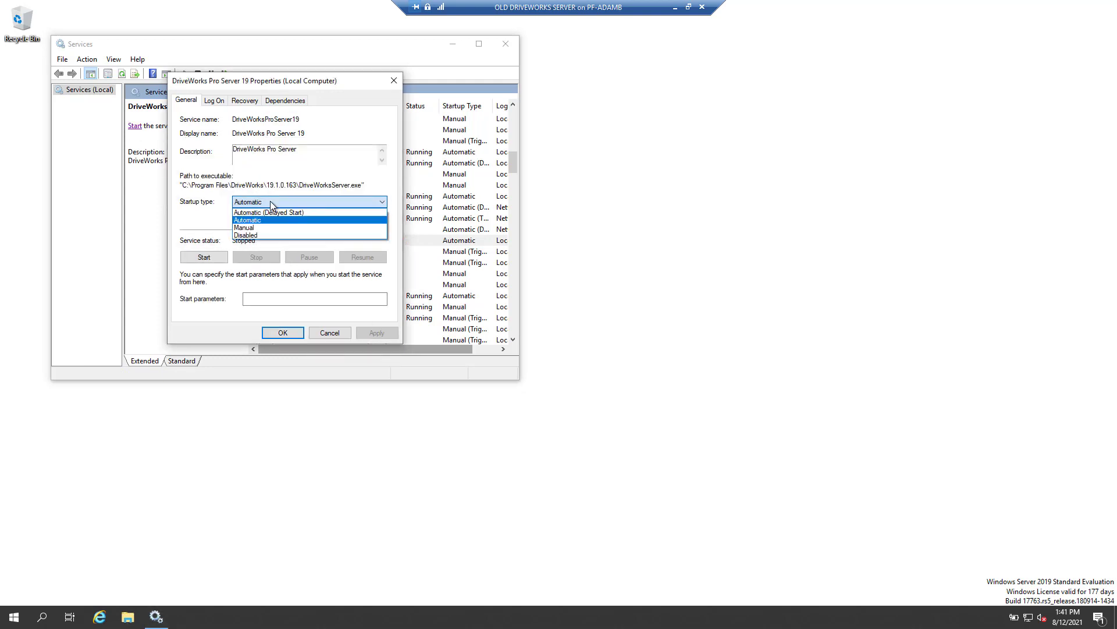
{"action": "left_click", "coordinate": [275, 235]}
{"action": "left_click", "coordinate": [373, 332]}
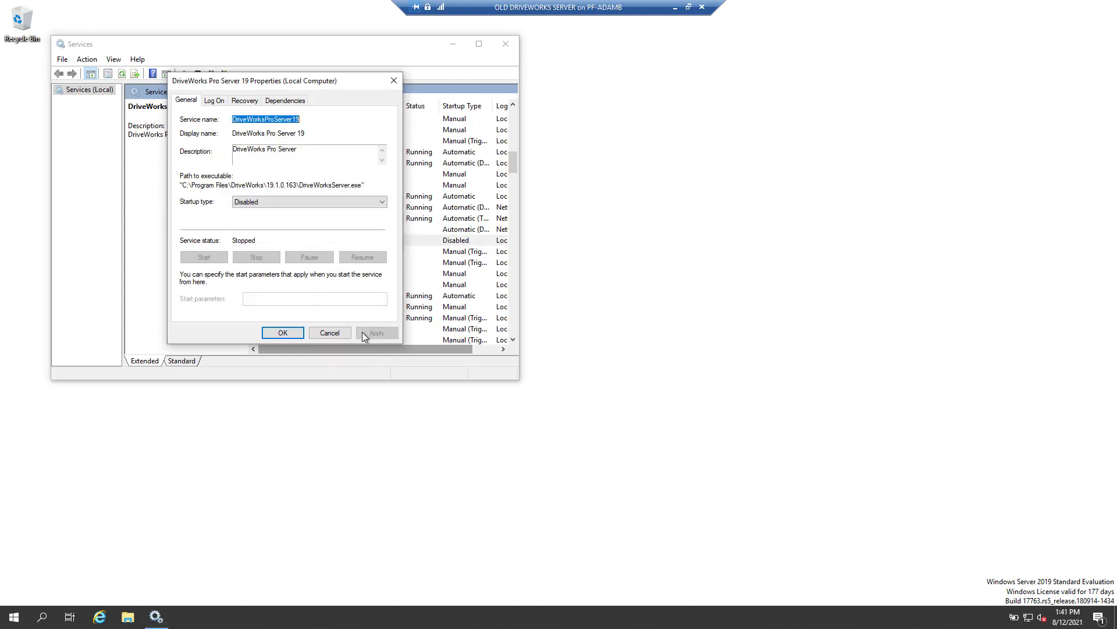
{"action": "left_click", "coordinate": [283, 333]}
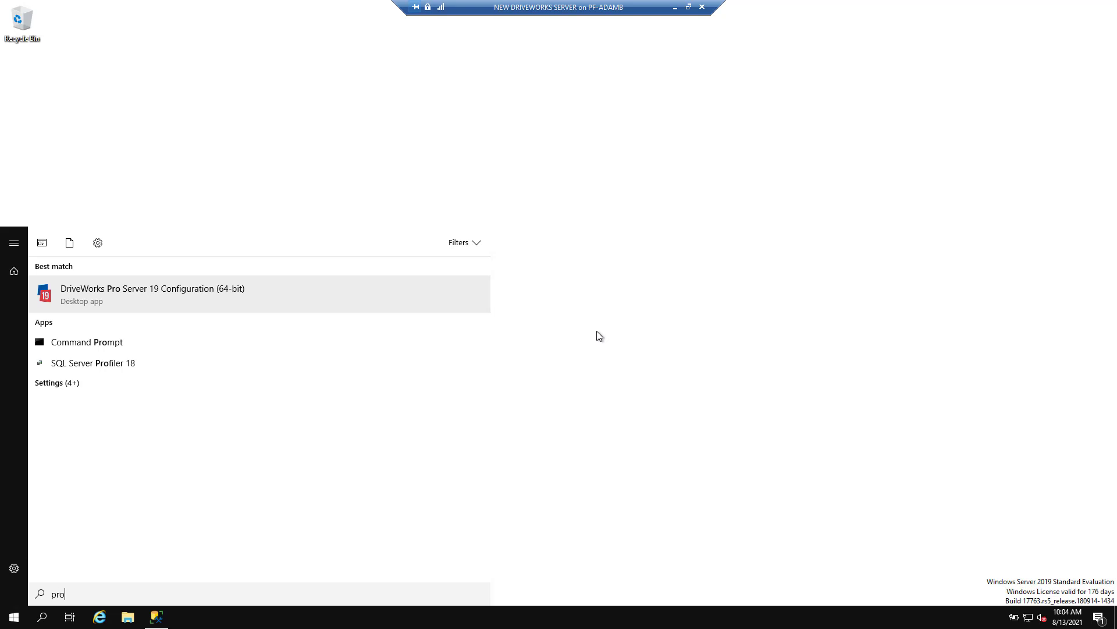
In Pro Server 19 Configuration's Groups list, force ownership of the Cupboard group to this server.
{"action": "key", "text": "Return"}
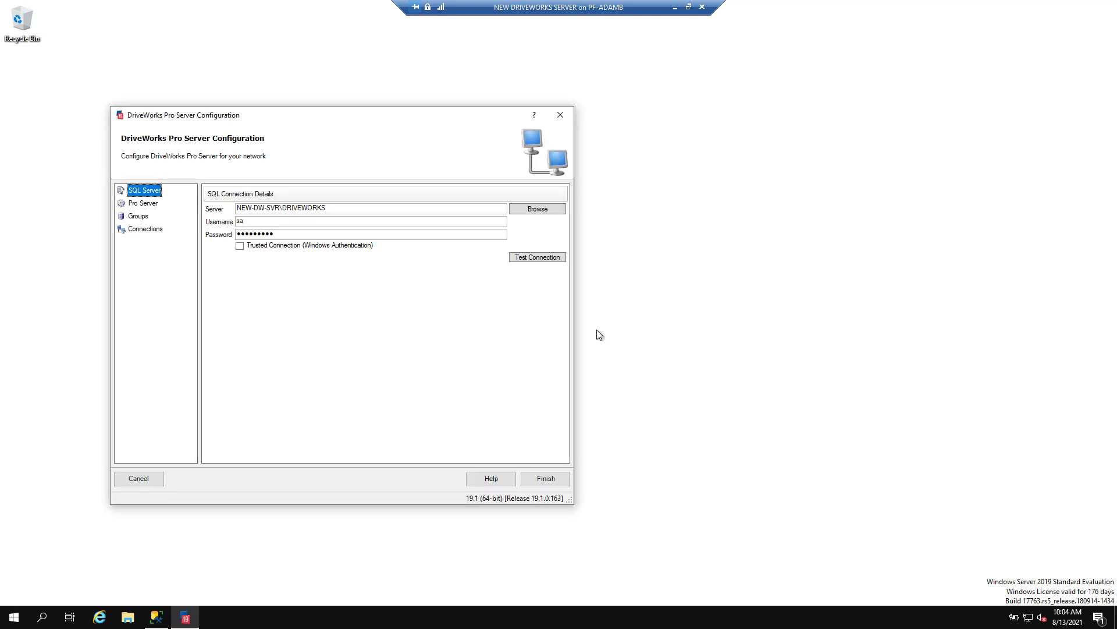
{"action": "left_click", "coordinate": [145, 219]}
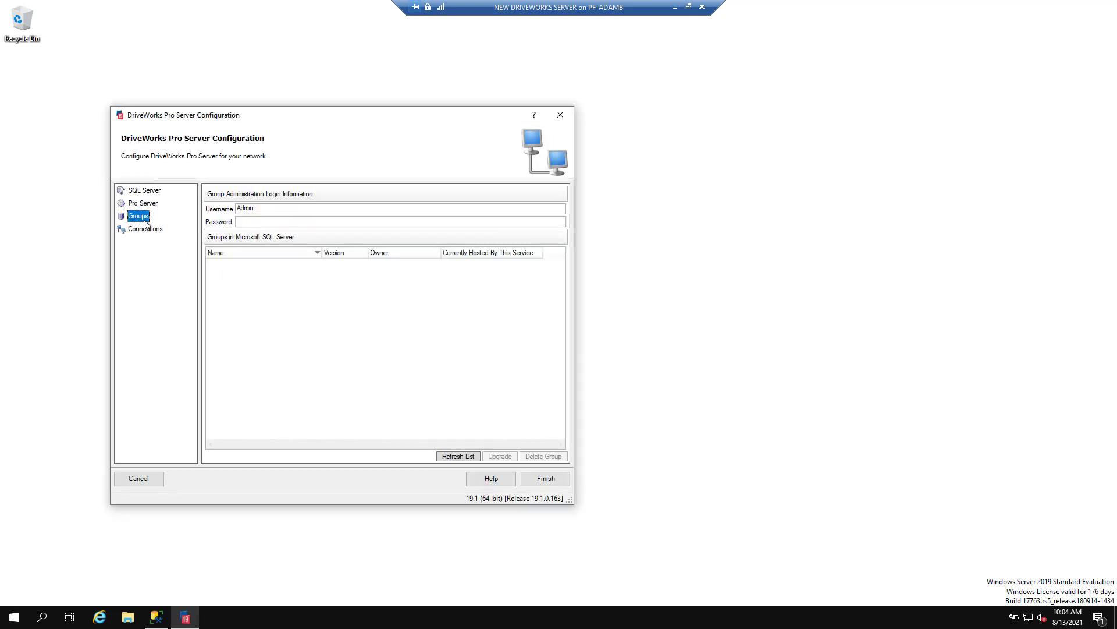
{"action": "left_click", "coordinate": [312, 262]}
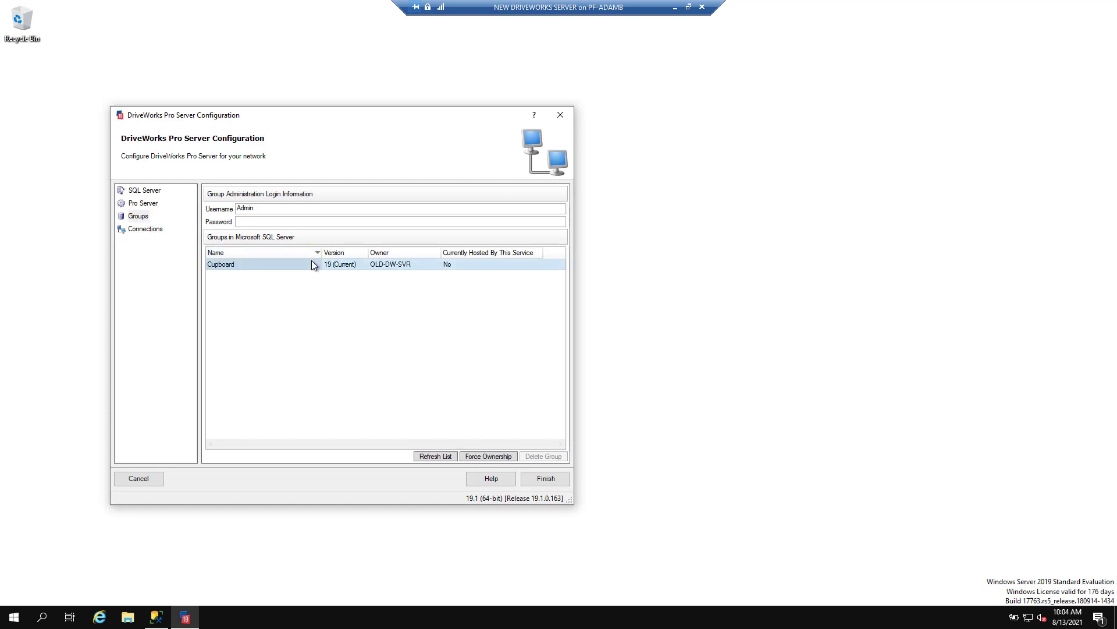
{"action": "left_click", "coordinate": [509, 455]}
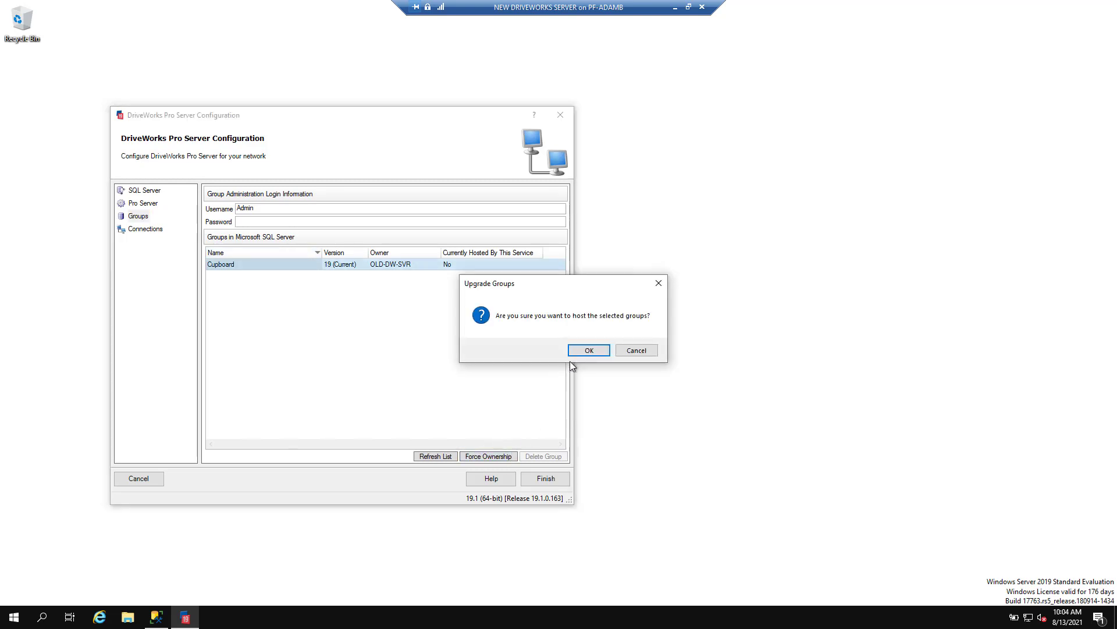
{"action": "left_click", "coordinate": [579, 349]}
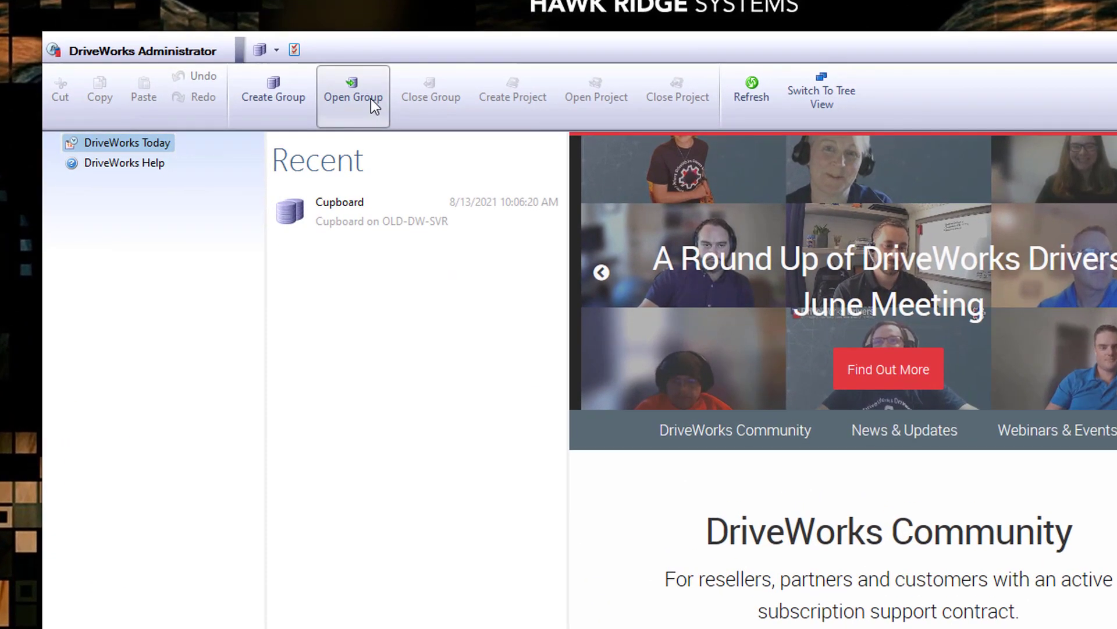
Open the shared group Cupboard from server NEW-DW-SVR and log on to it.
{"action": "left_click", "coordinate": [371, 99]}
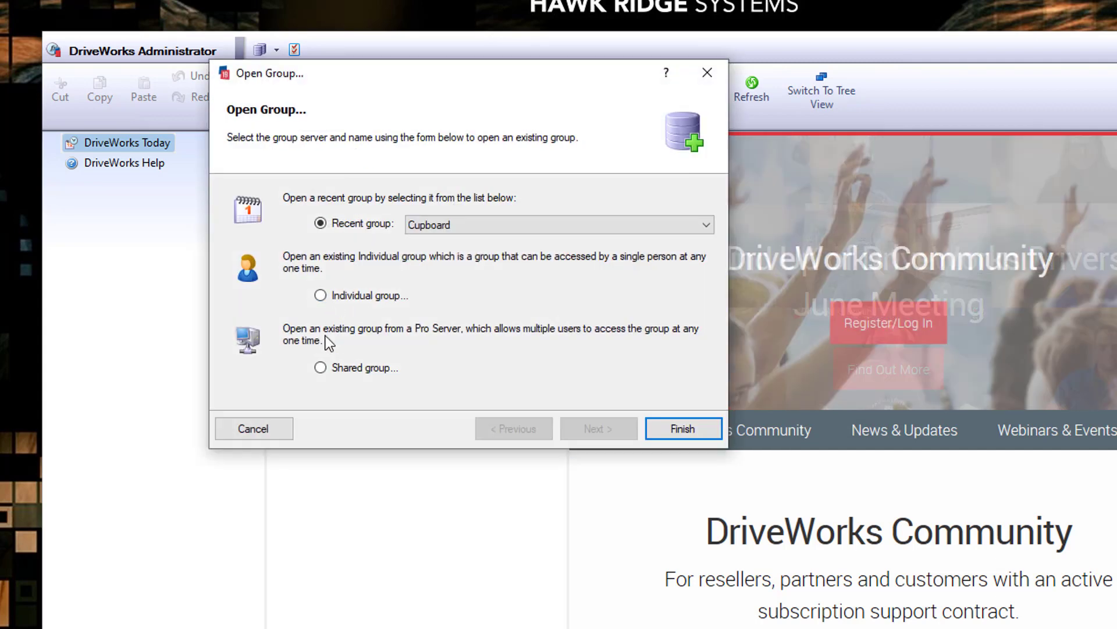
{"action": "left_click", "coordinate": [320, 367]}
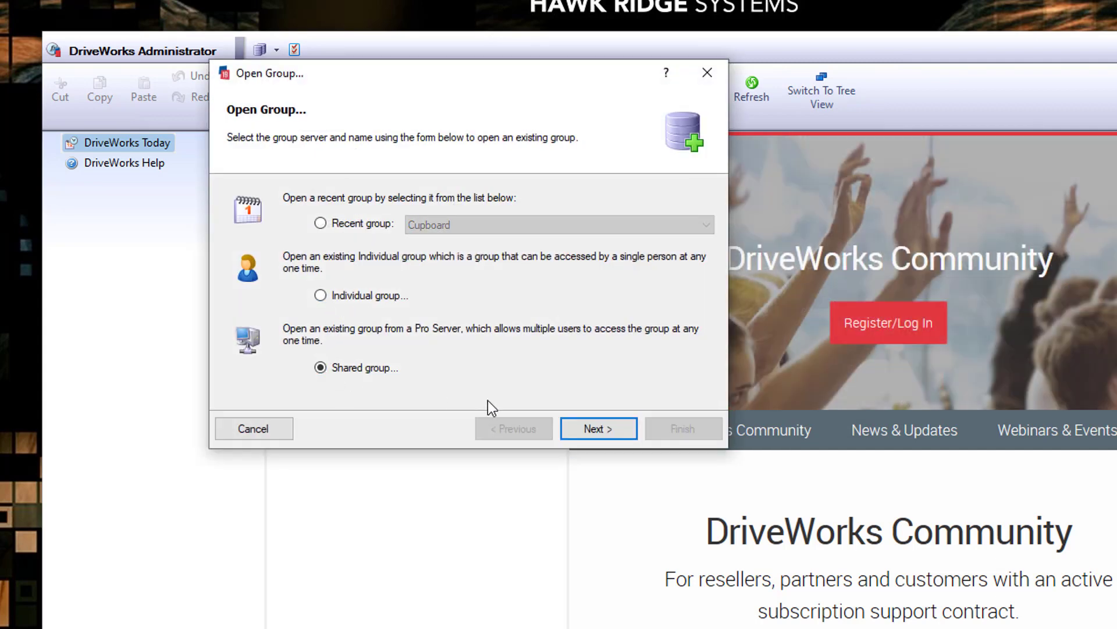
{"action": "left_click", "coordinate": [602, 427]}
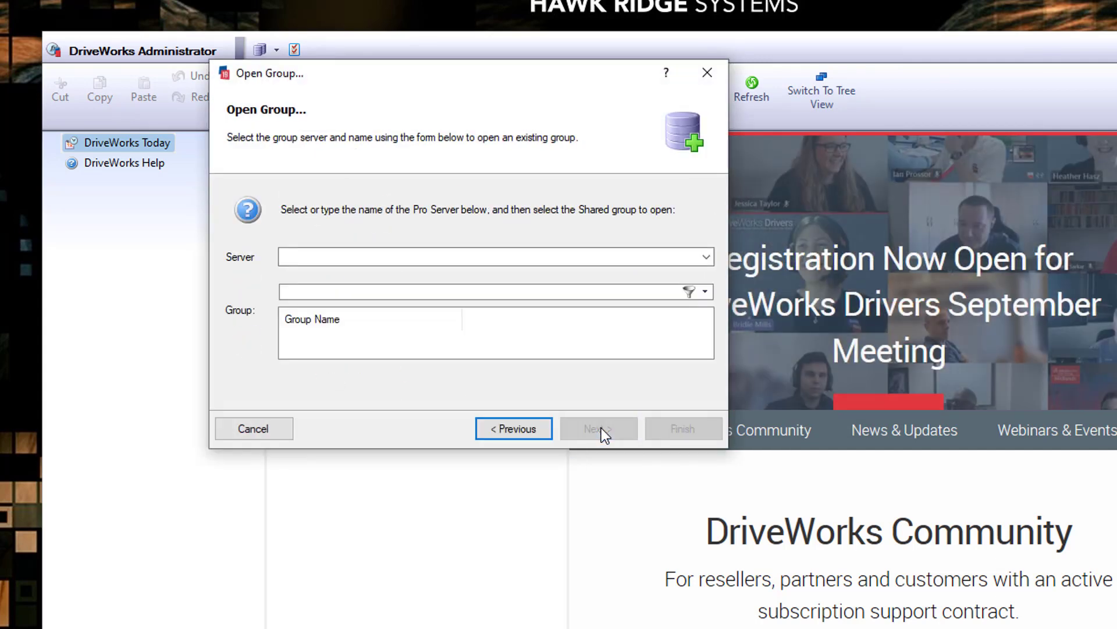
{"action": "left_click", "coordinate": [706, 257]}
{"action": "left_click", "coordinate": [661, 298]}
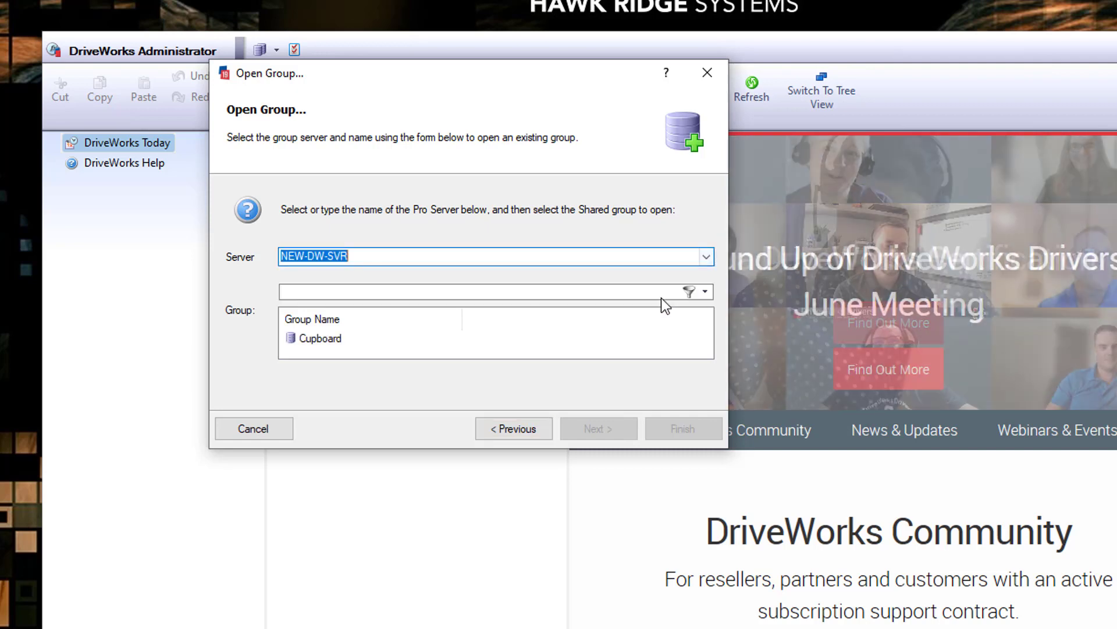
{"action": "left_click", "coordinate": [341, 341]}
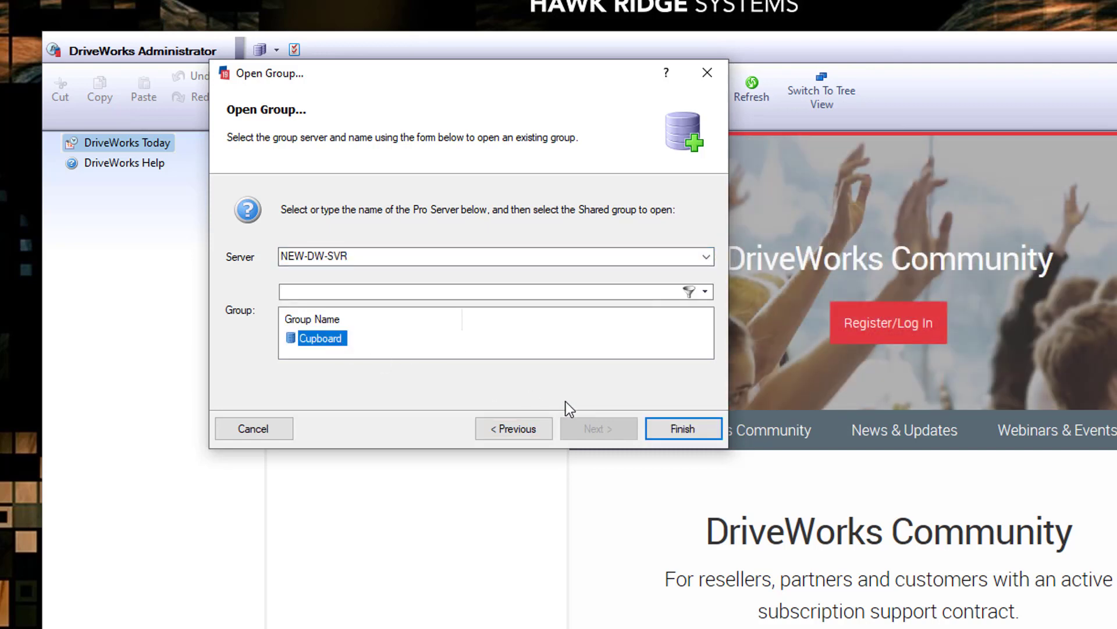
{"action": "left_click", "coordinate": [661, 426]}
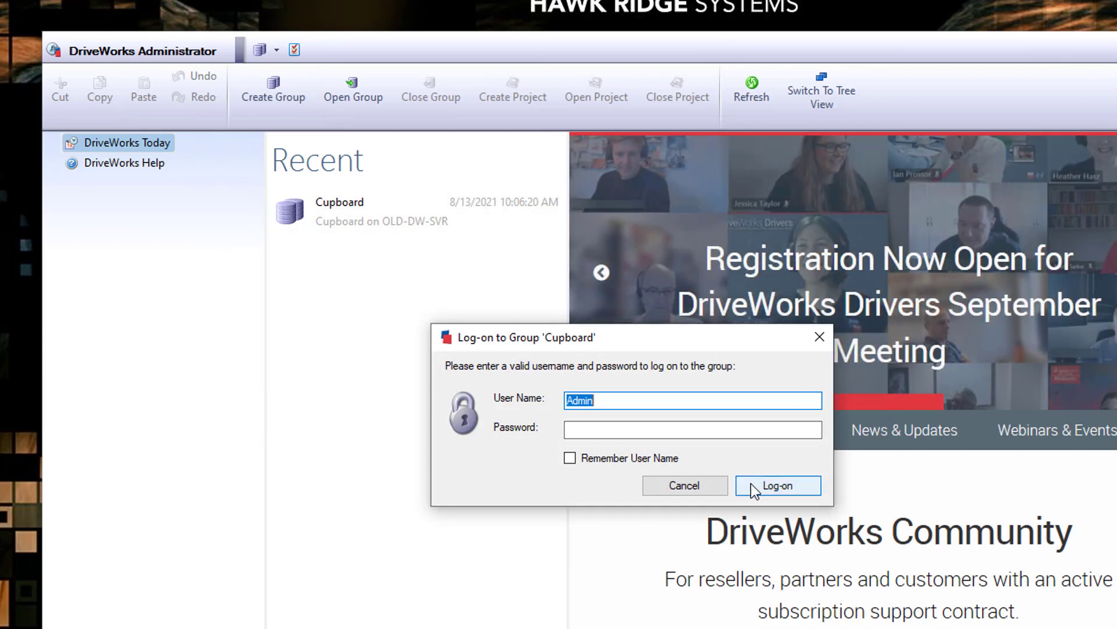
{"action": "left_click", "coordinate": [751, 484]}
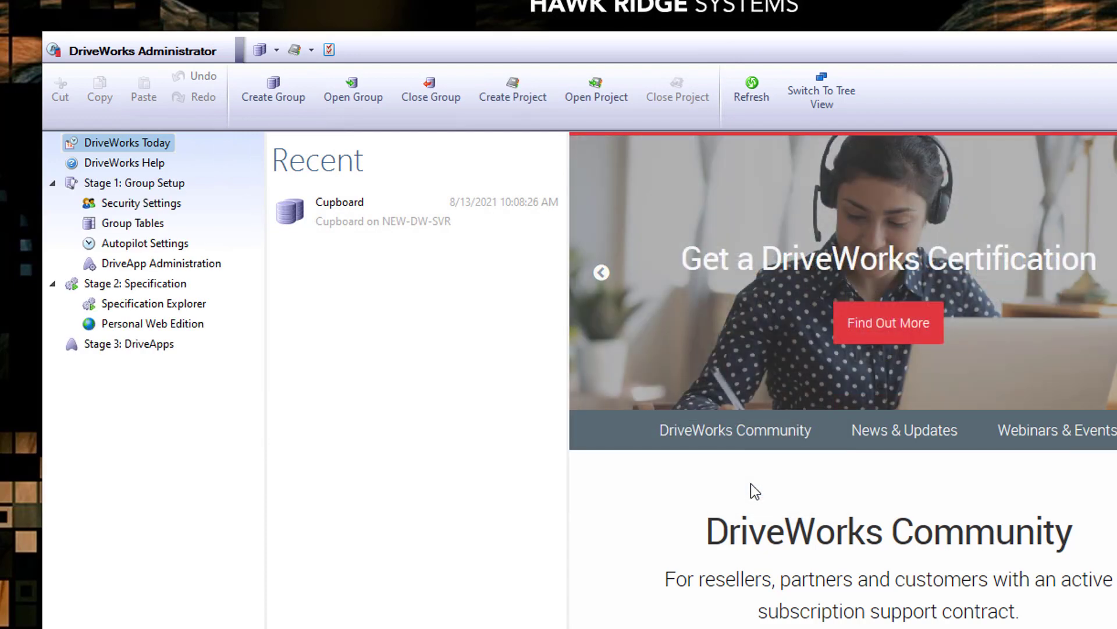